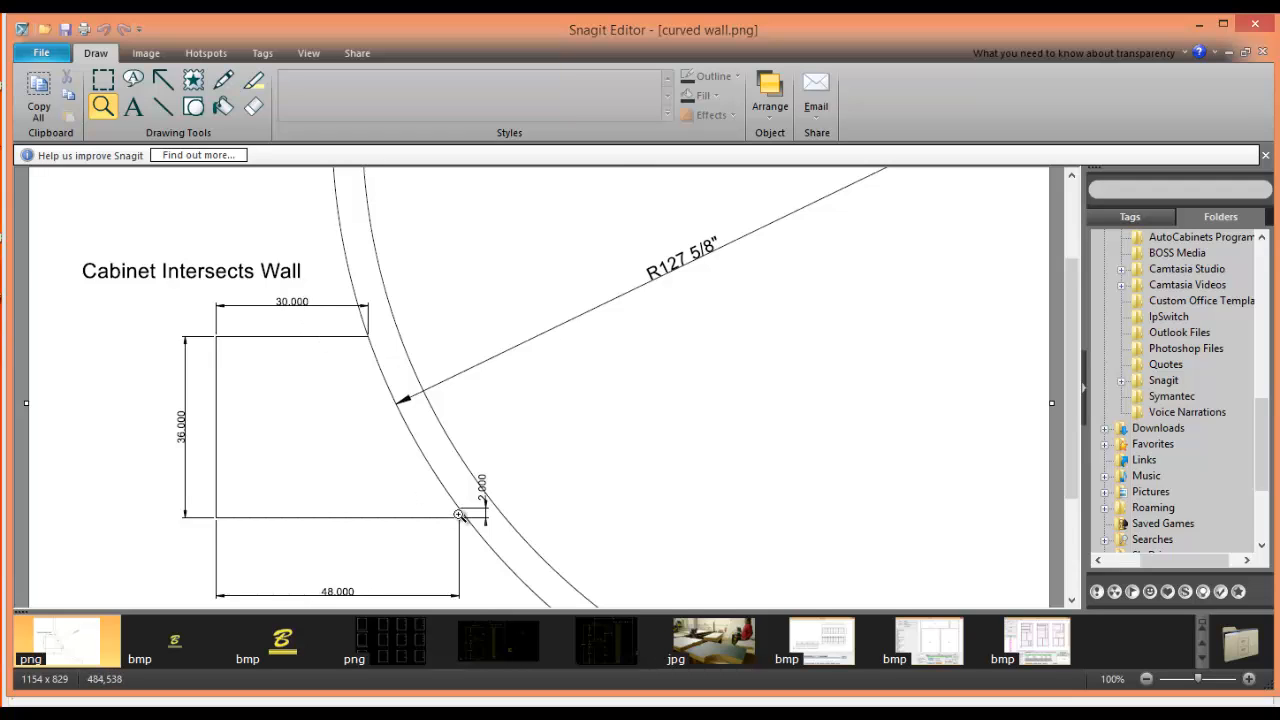
- Examine the cabinet dimensions and curved wall radius in the curved wall.png drawing, and switch to the Boss CAD program
{"action": "left_click", "coordinate": [459, 515]}
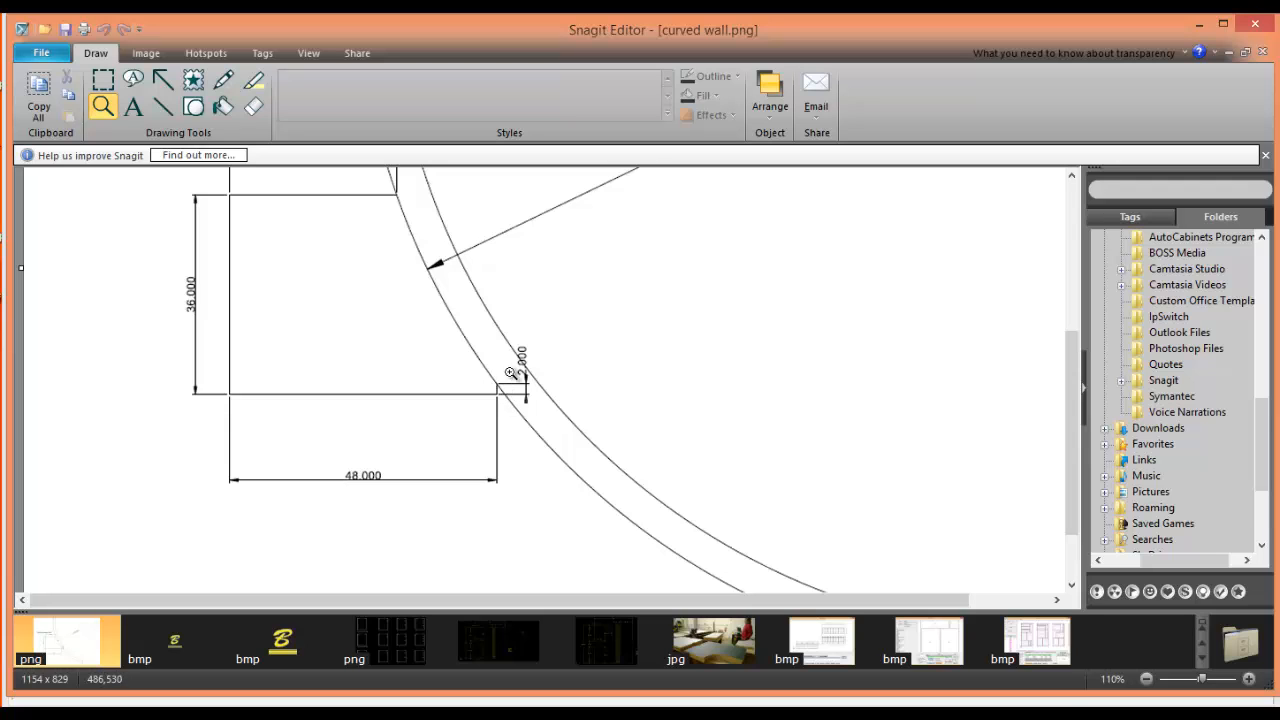
{"action": "left_click_drag", "start_coordinate": [633, 310], "coordinate": [514, 417]}
{"action": "scroll", "coordinate": [517, 410], "scroll_direction": "up", "scroll_amount": 3}
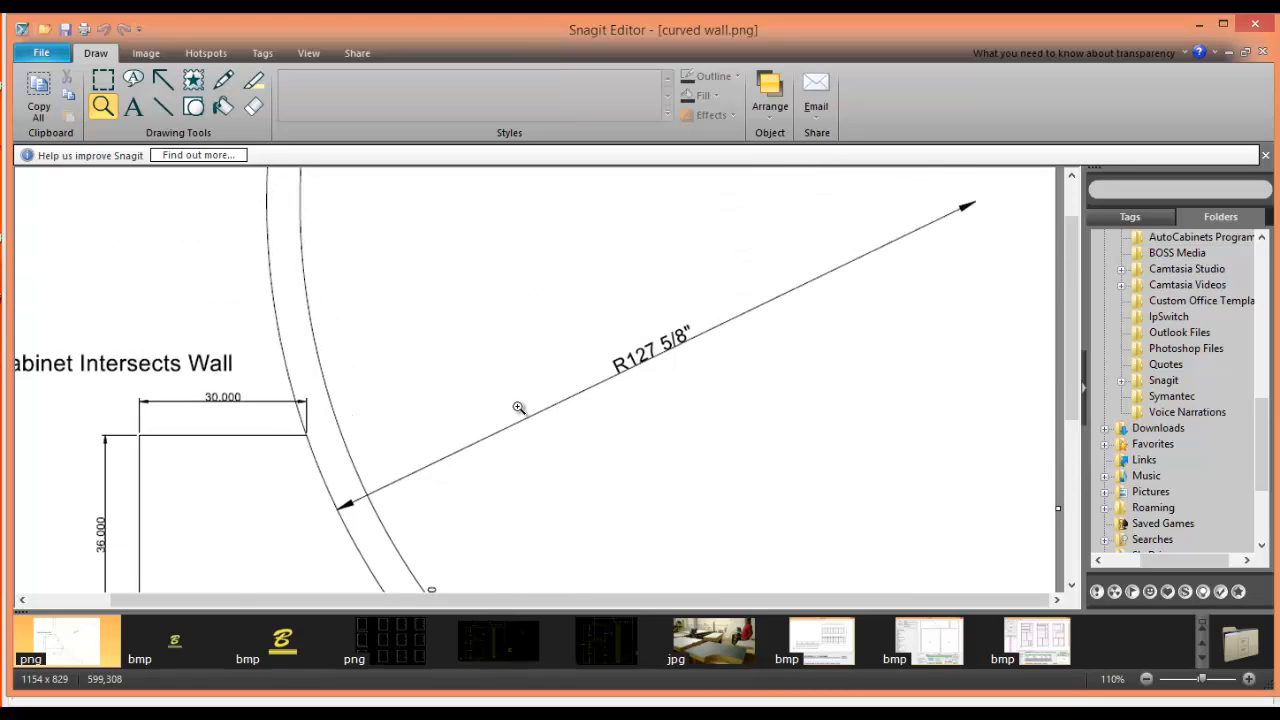
{"action": "scroll", "coordinate": [517, 409], "scroll_direction": "down", "scroll_amount": 3}
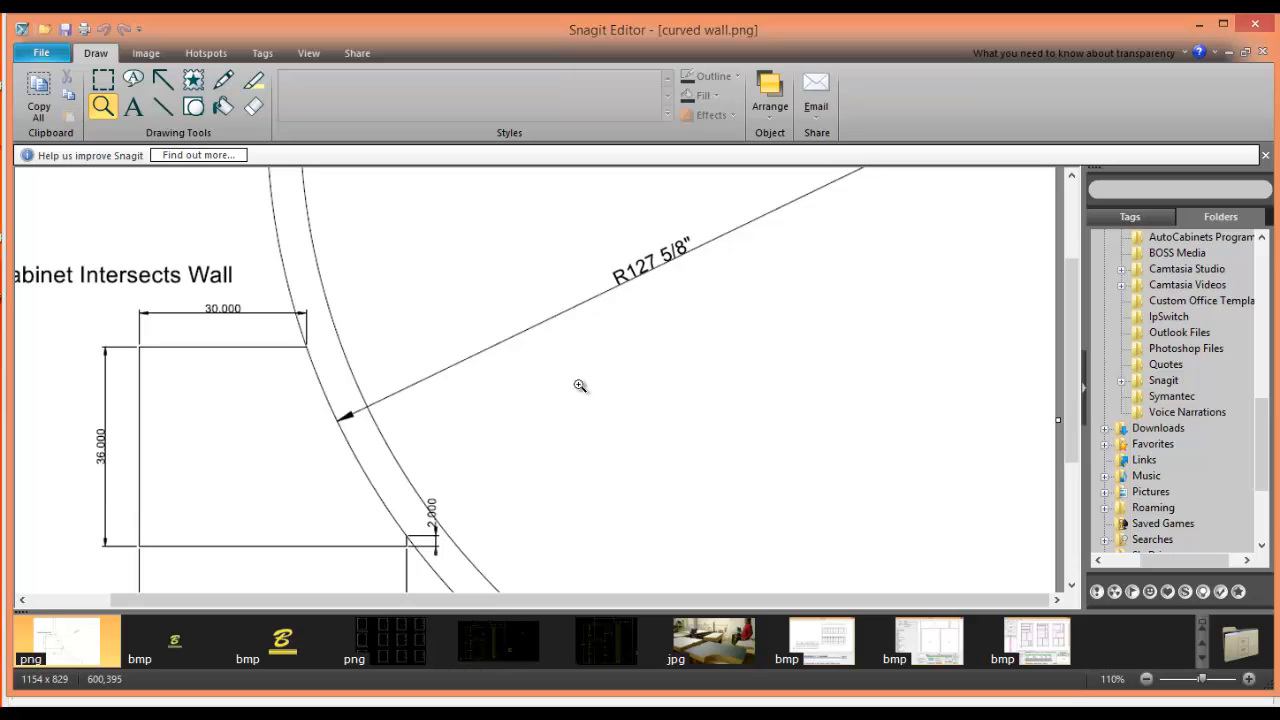
{"action": "left_click", "coordinate": [1198, 31]}
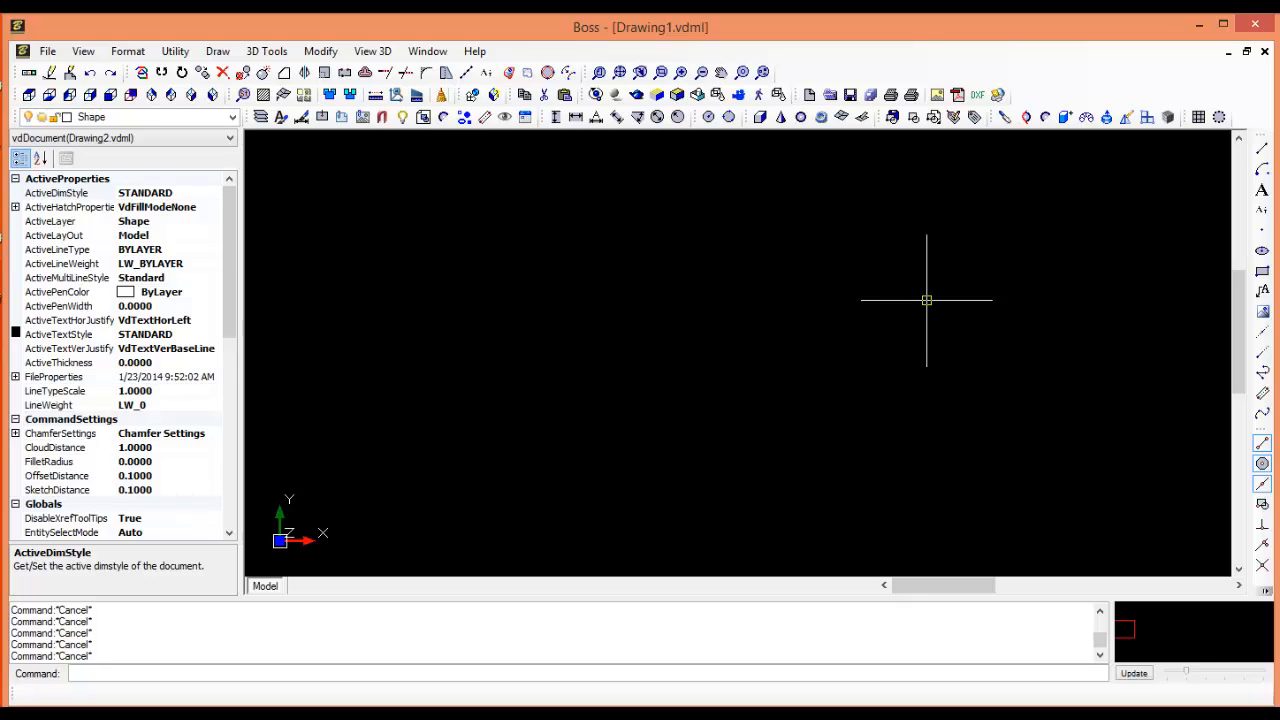
- Start the cabinet outline as a polyline with a 2-unit segment downward and a 48-unit segment to the left
{"action": "type", "text": "pl"}
{"action": "key", "text": "Return"}
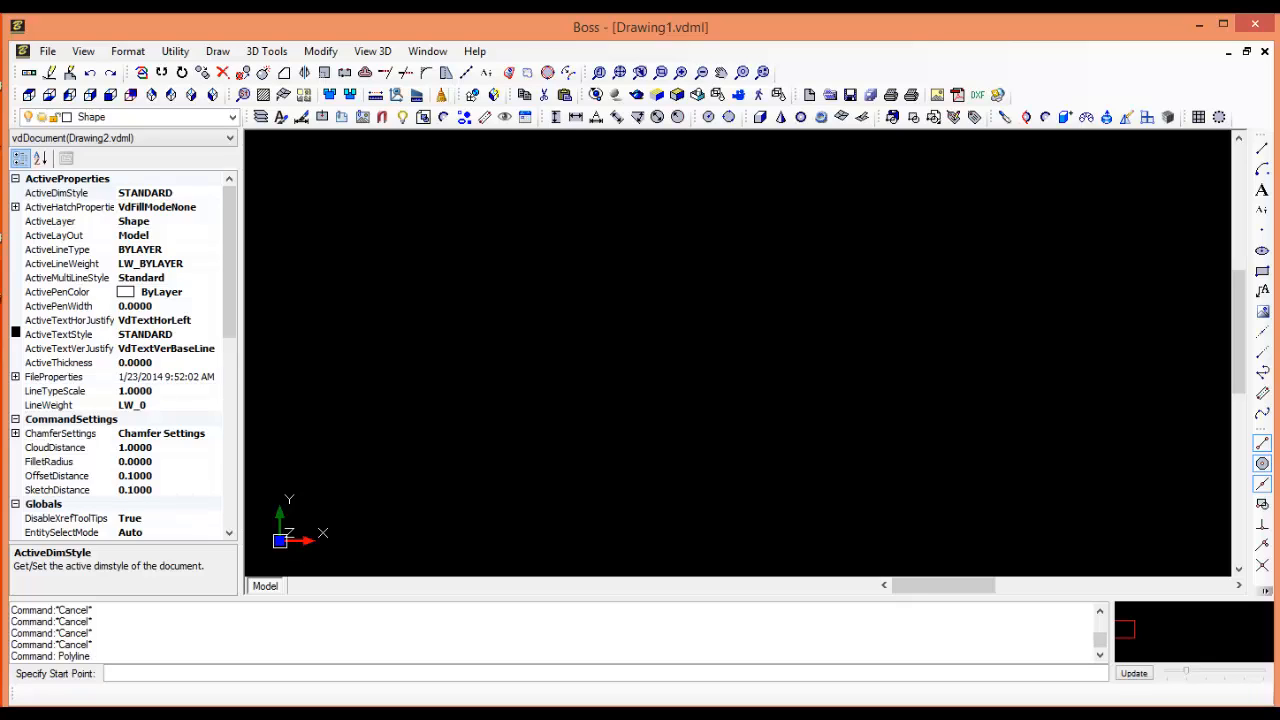
{"action": "left_click", "coordinate": [1096, 297]}
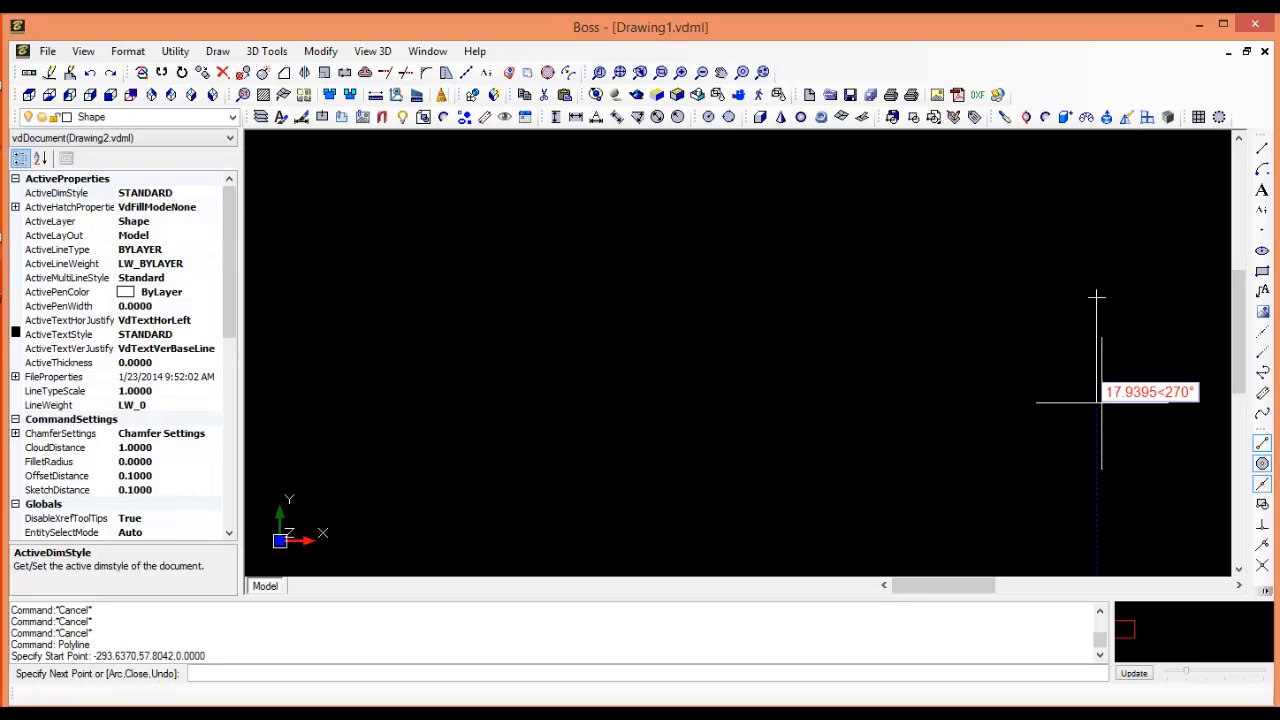
{"action": "type", "text": "2"}
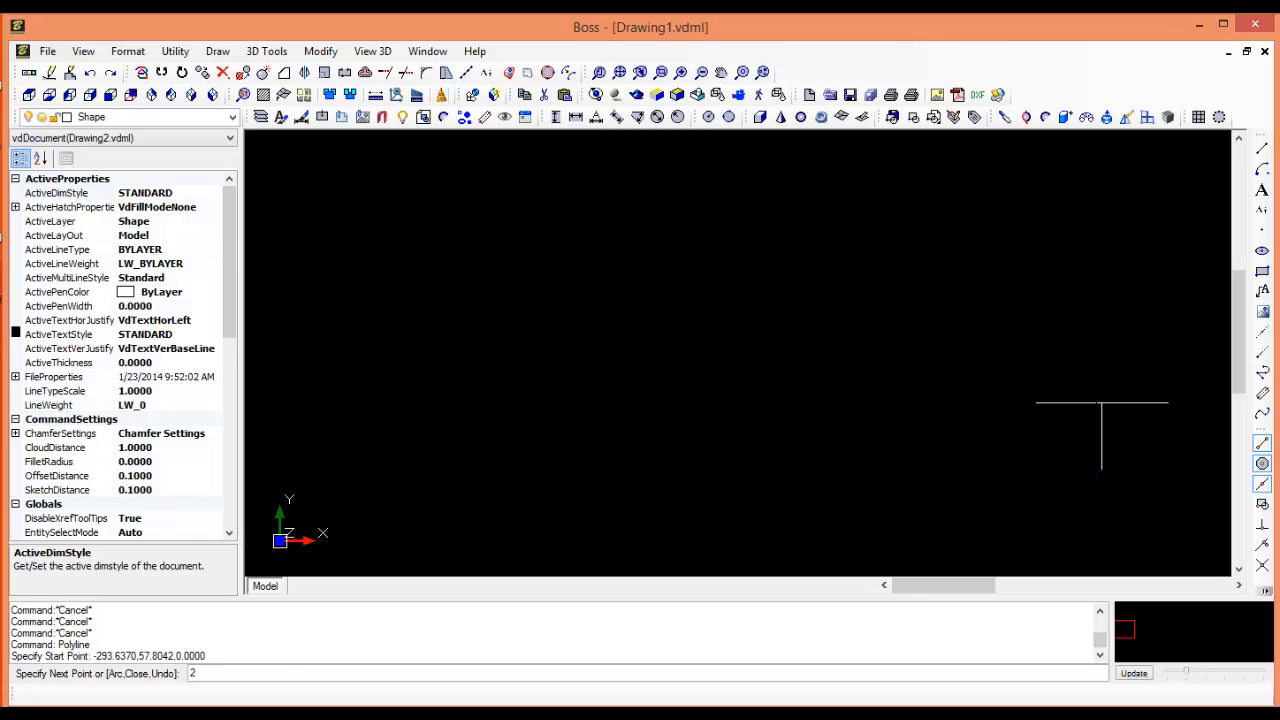
{"action": "key", "text": "Return"}
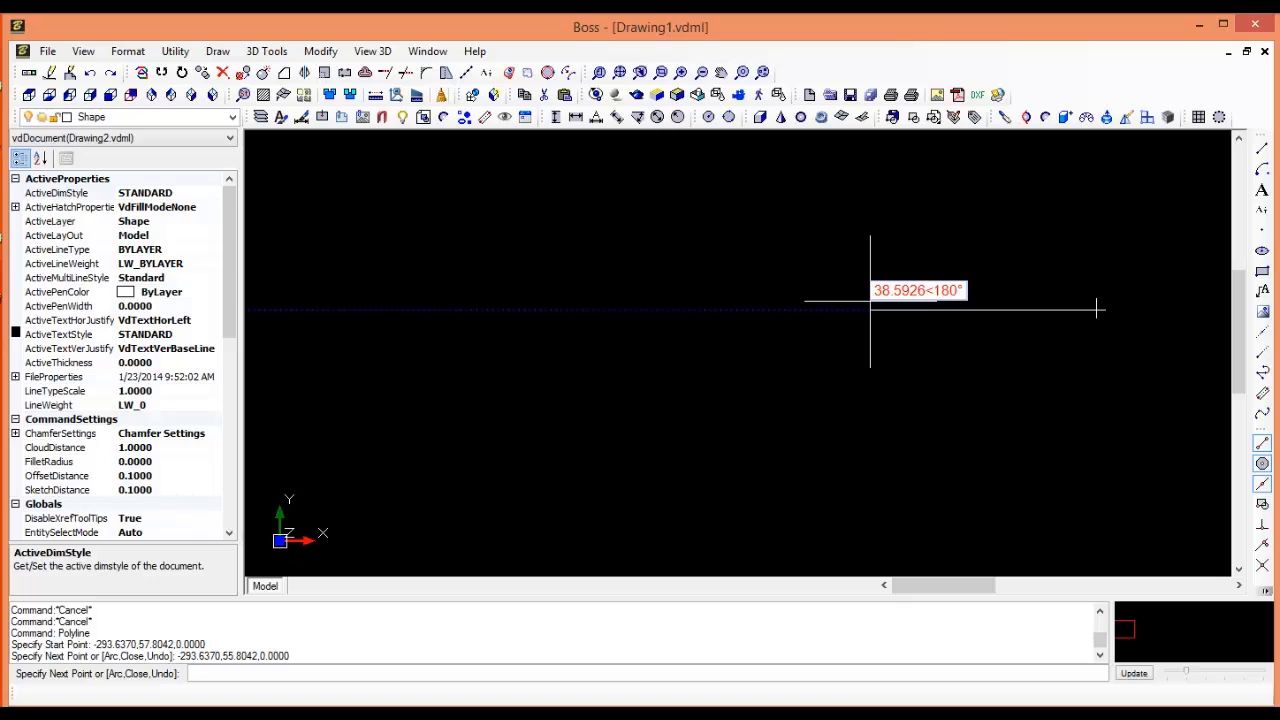
{"action": "type", "text": "48"}
{"action": "key", "text": "Return"}
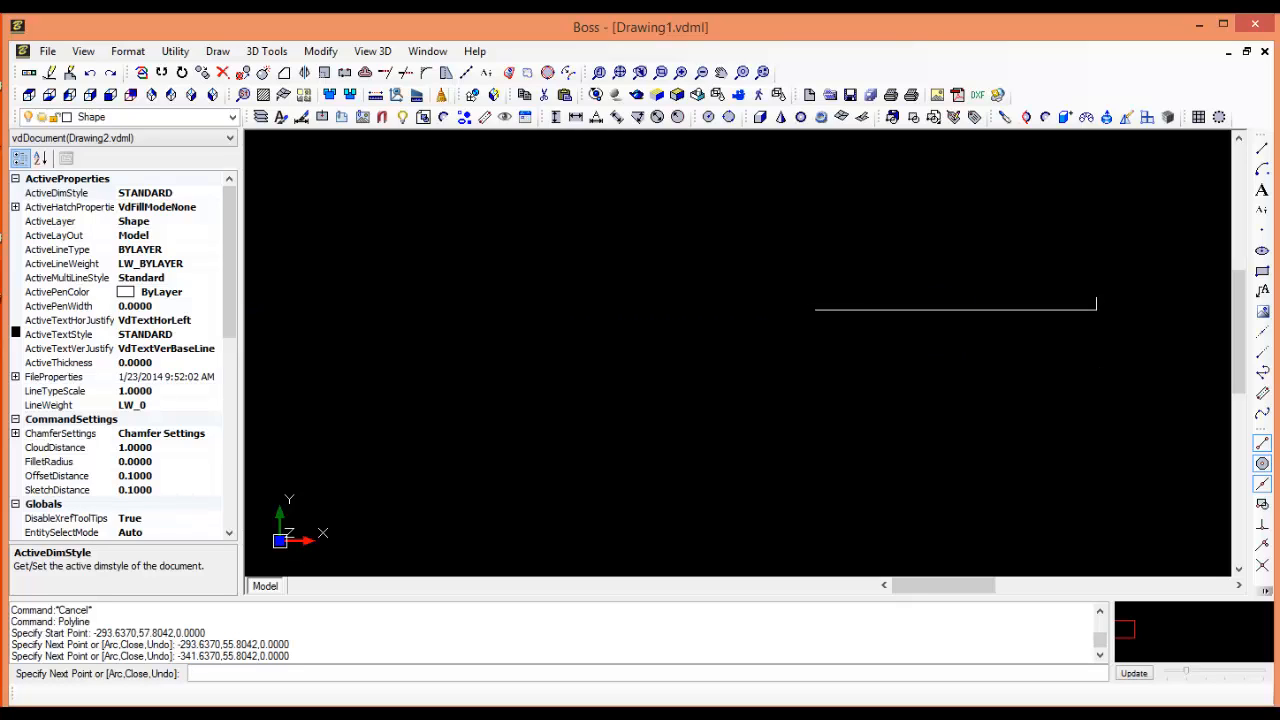
- Continue the cabinet polyline 36 units upward and 30 units to the right, and end it open
{"action": "middle_click_drag", "start_coordinate": [857, 251], "coordinate": [690, 441]}
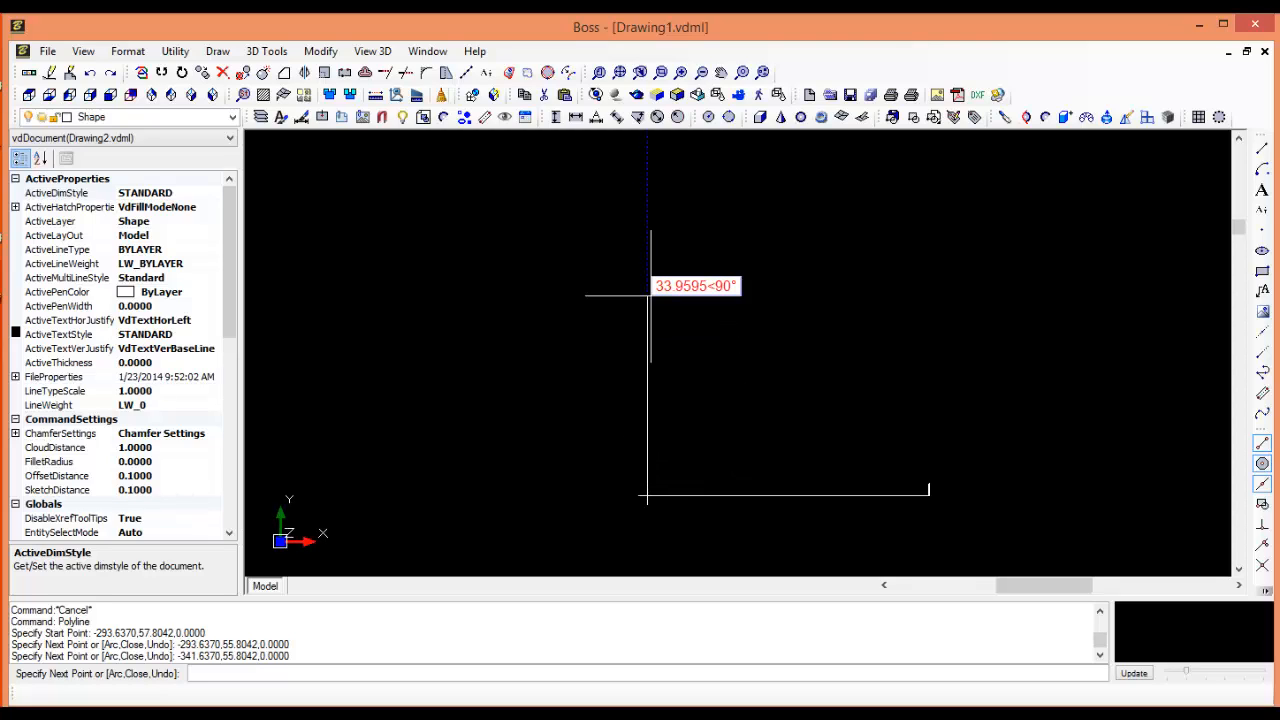
{"action": "type", "text": "36"}
{"action": "key", "text": "Return"}
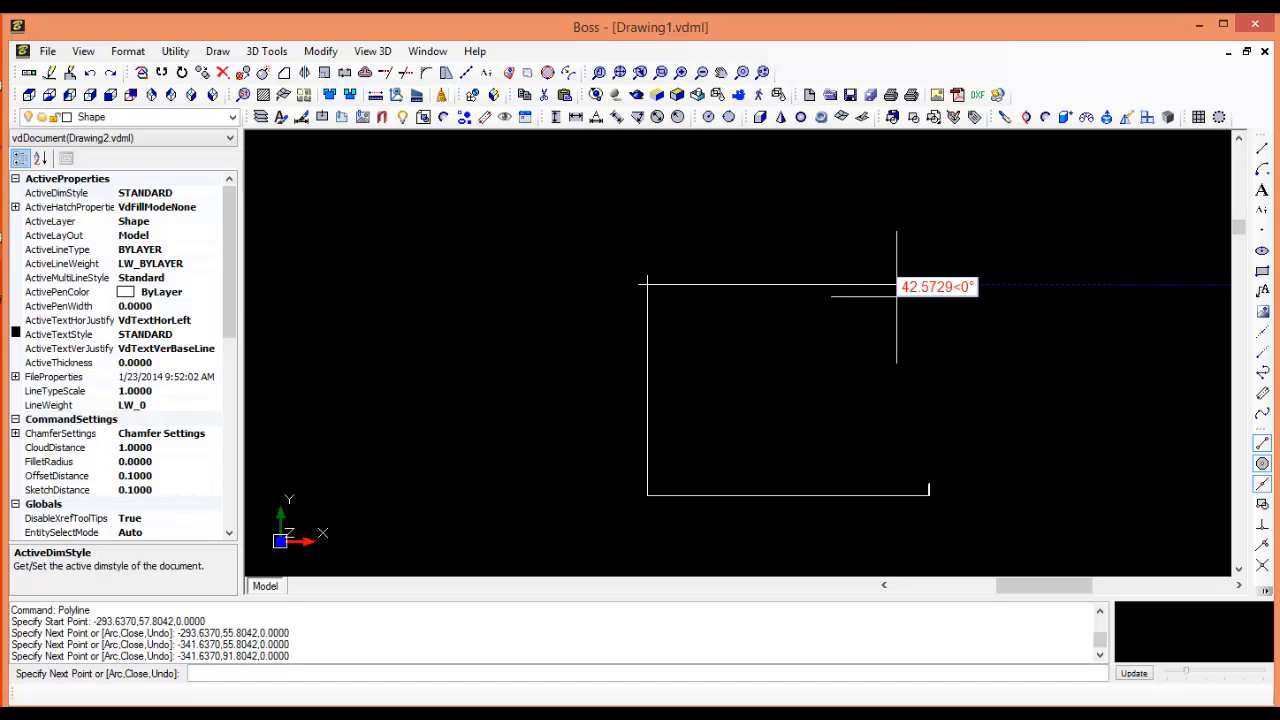
{"action": "type", "text": "30"}
{"action": "key", "text": "Return"}
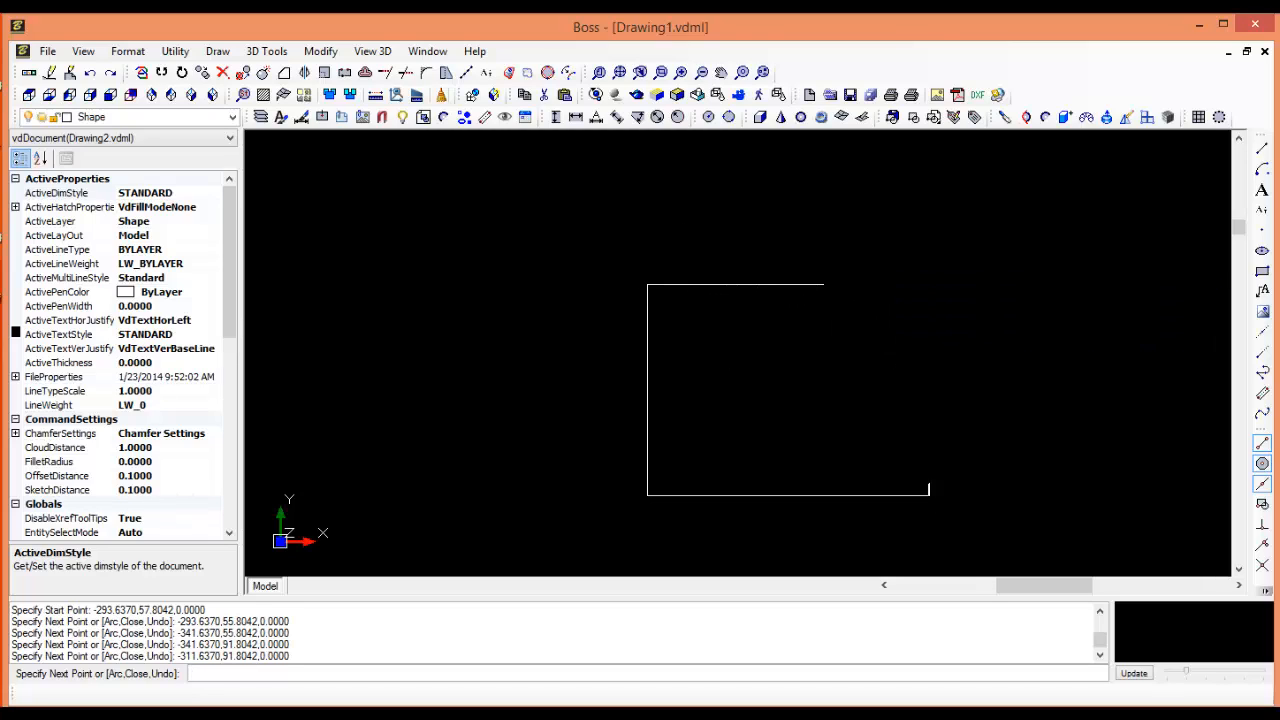
{"action": "key", "text": "Escape"}
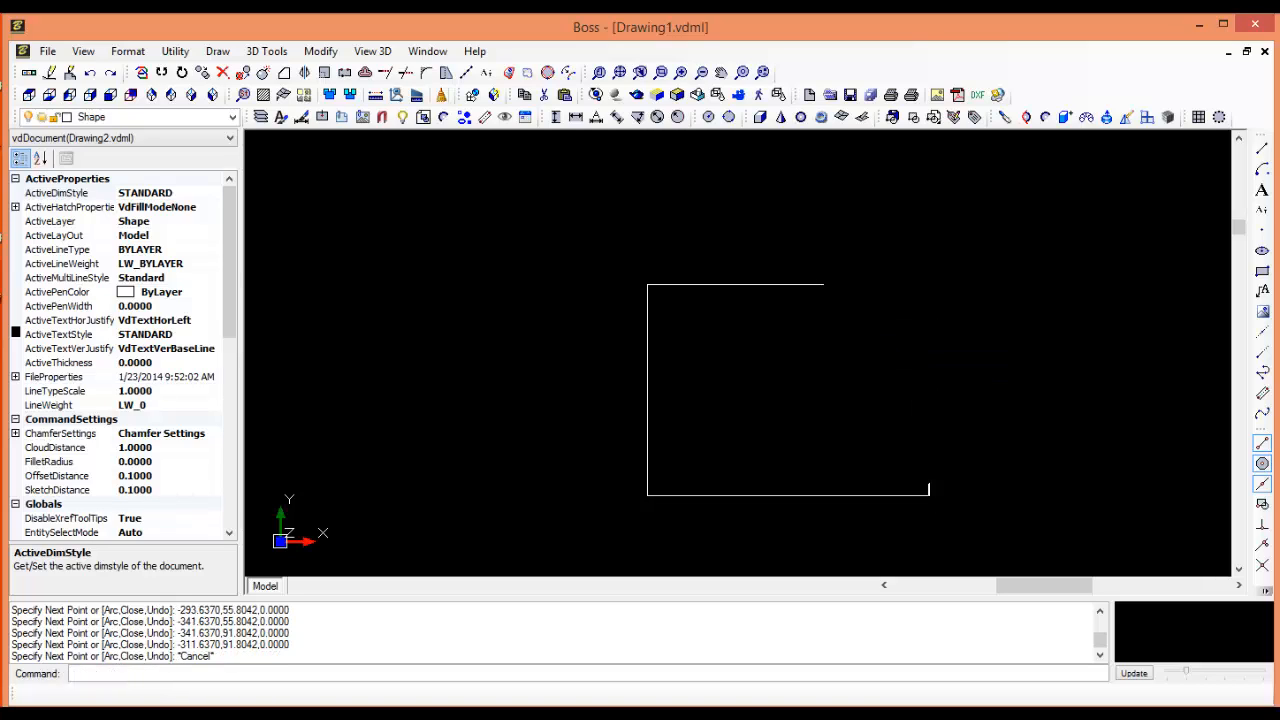
- Draw a circle of radius 127.625 centred on the free end of the 30-unit upper edge
{"action": "mouse_move", "coordinate": [911, 366]}
{"action": "middle_mouse_down"}
{"action": "mouse_move", "coordinate": [810, 334]}
{"action": "mouse_move", "coordinate": [827, 327]}
{"action": "mouse_move", "coordinate": [830, 352]}
{"action": "middle_mouse_up"}
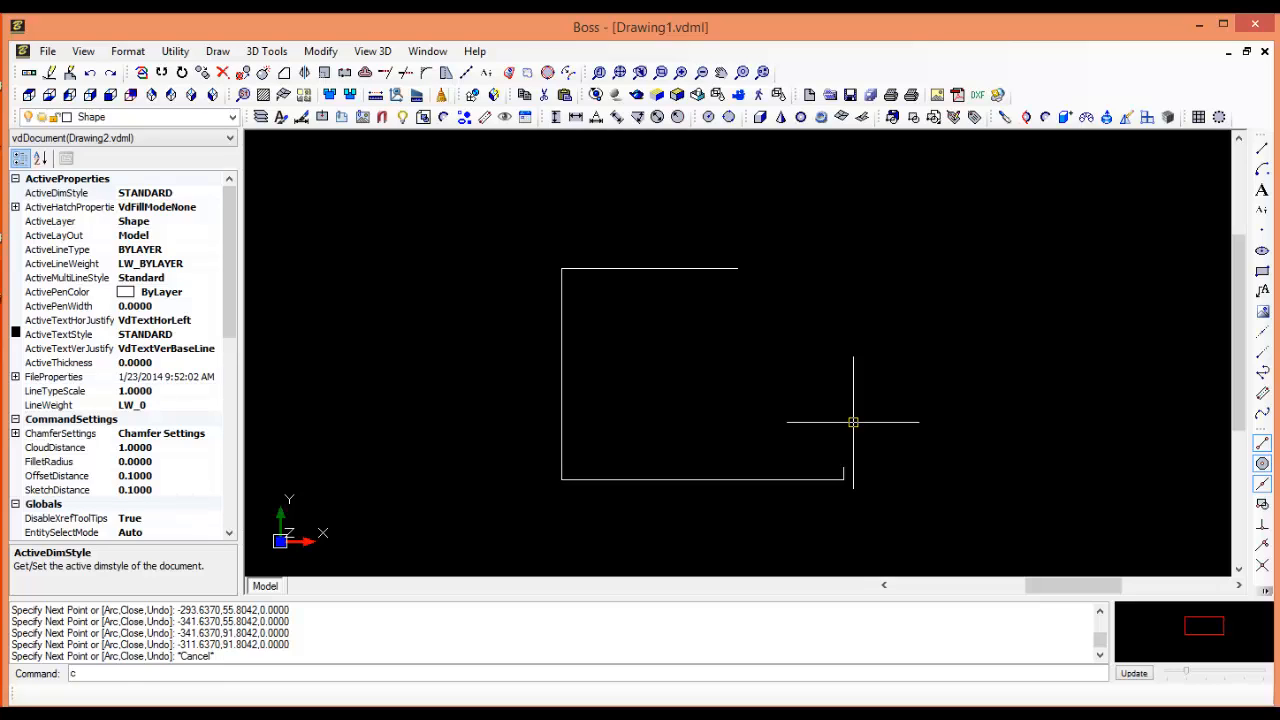
{"action": "key", "text": "Return"}
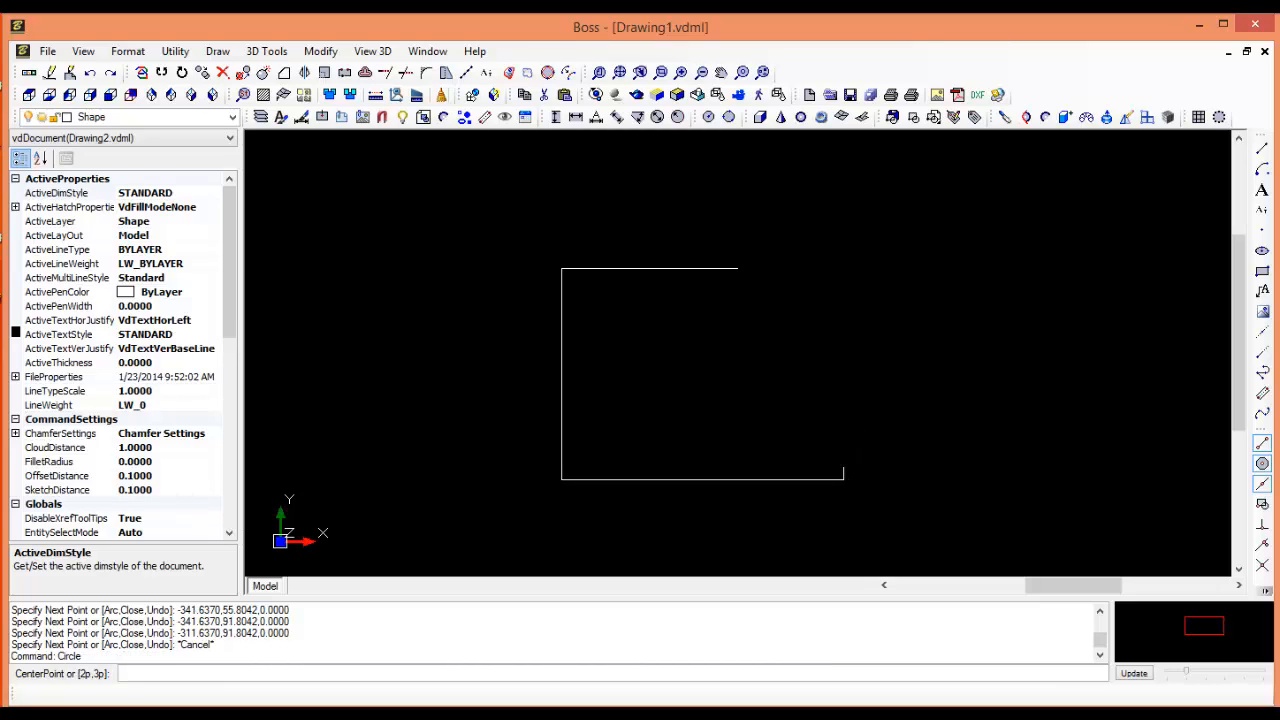
{"action": "left_click", "coordinate": [737, 268]}
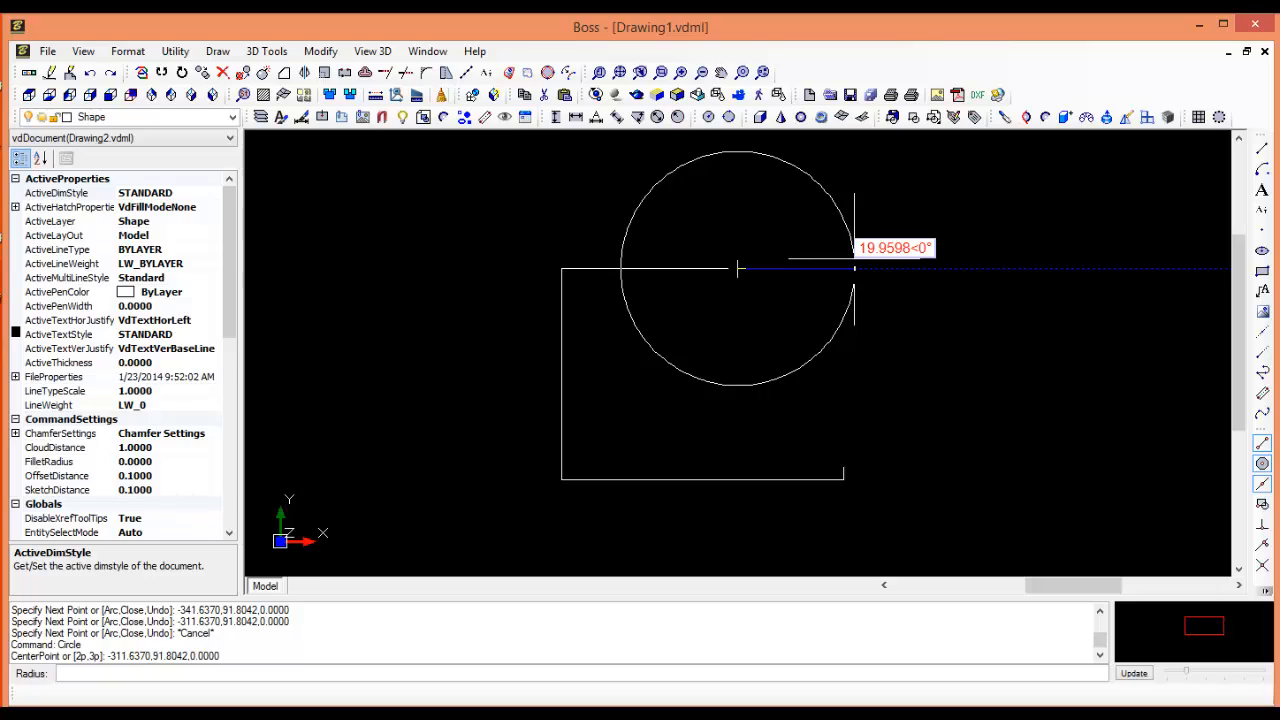
{"action": "type", "text": "127.625"}
{"action": "key", "text": "Return"}
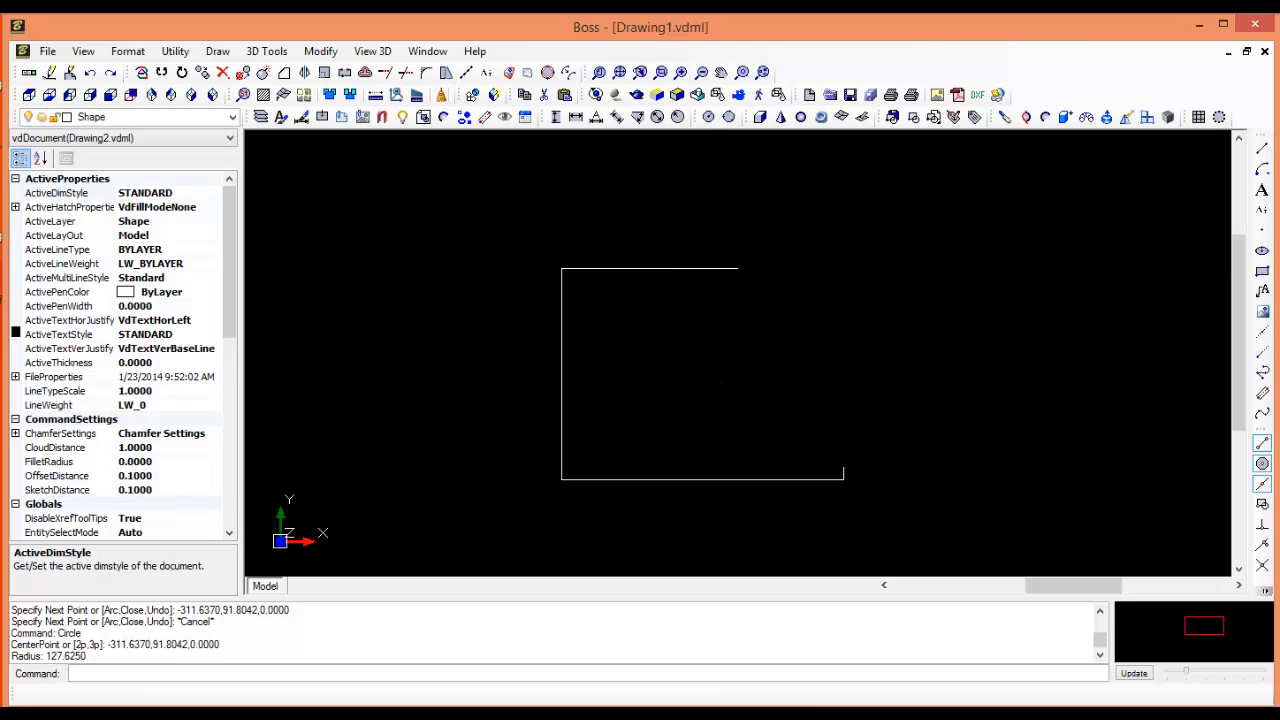
- Draw a second circle of radius 127.625 centred on the upper end of the short 2-unit segment
{"action": "scroll", "coordinate": [902, 326], "scroll_direction": "up", "scroll_amount": 2}
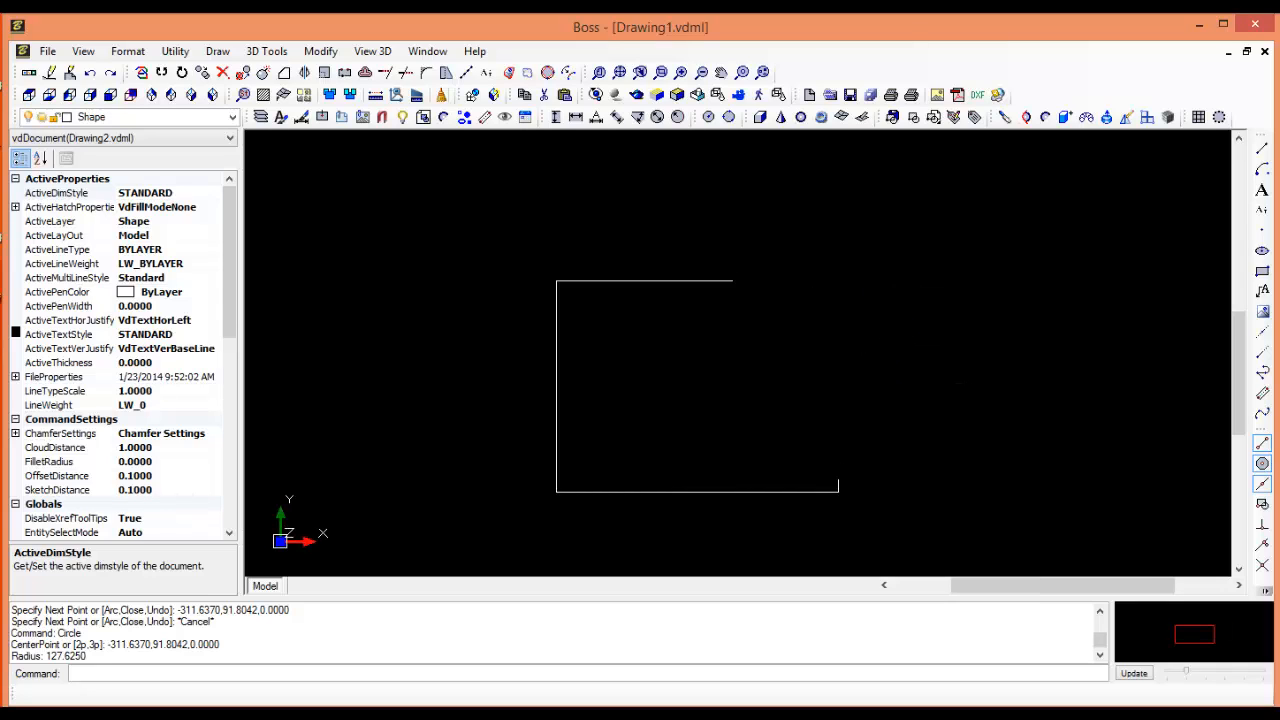
{"action": "scroll", "coordinate": [898, 332], "scroll_direction": "down", "scroll_amount": 4}
{"action": "scroll", "coordinate": [896, 337], "scroll_direction": "down", "scroll_amount": 1}
{"action": "middle_click_drag", "start_coordinate": [896, 337], "coordinate": [764, 375]}
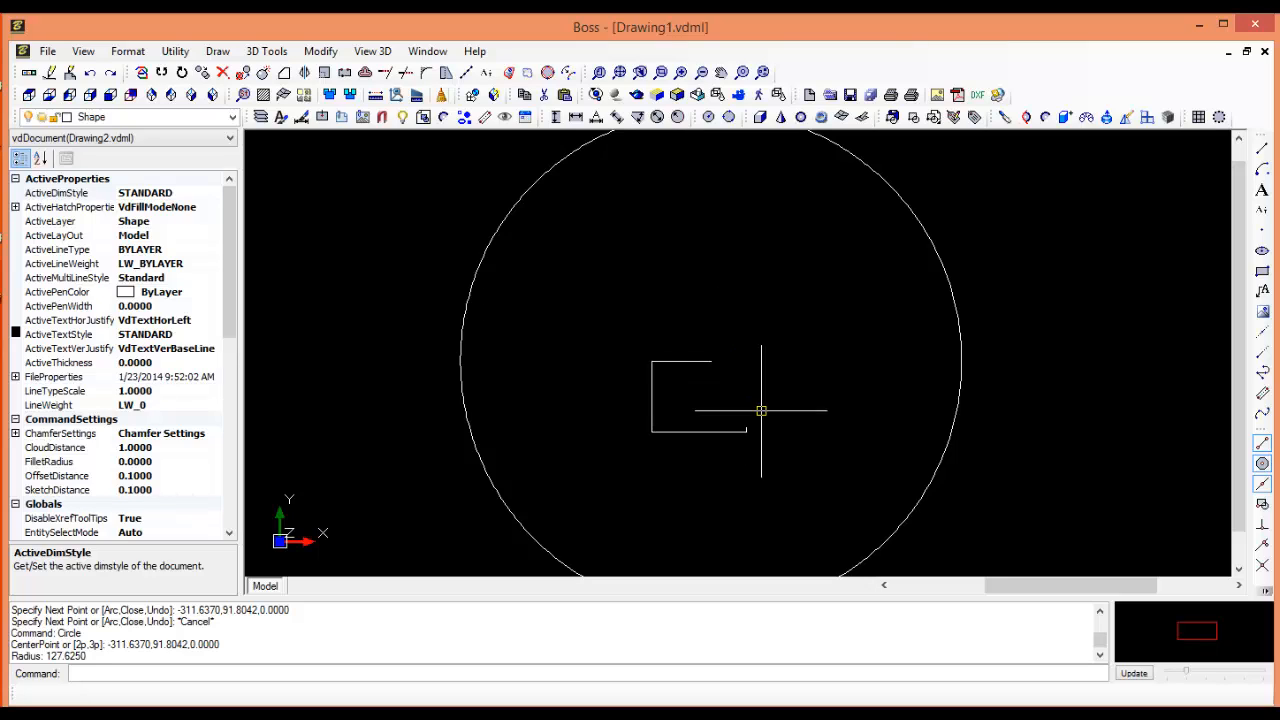
{"action": "key", "text": "Return"}
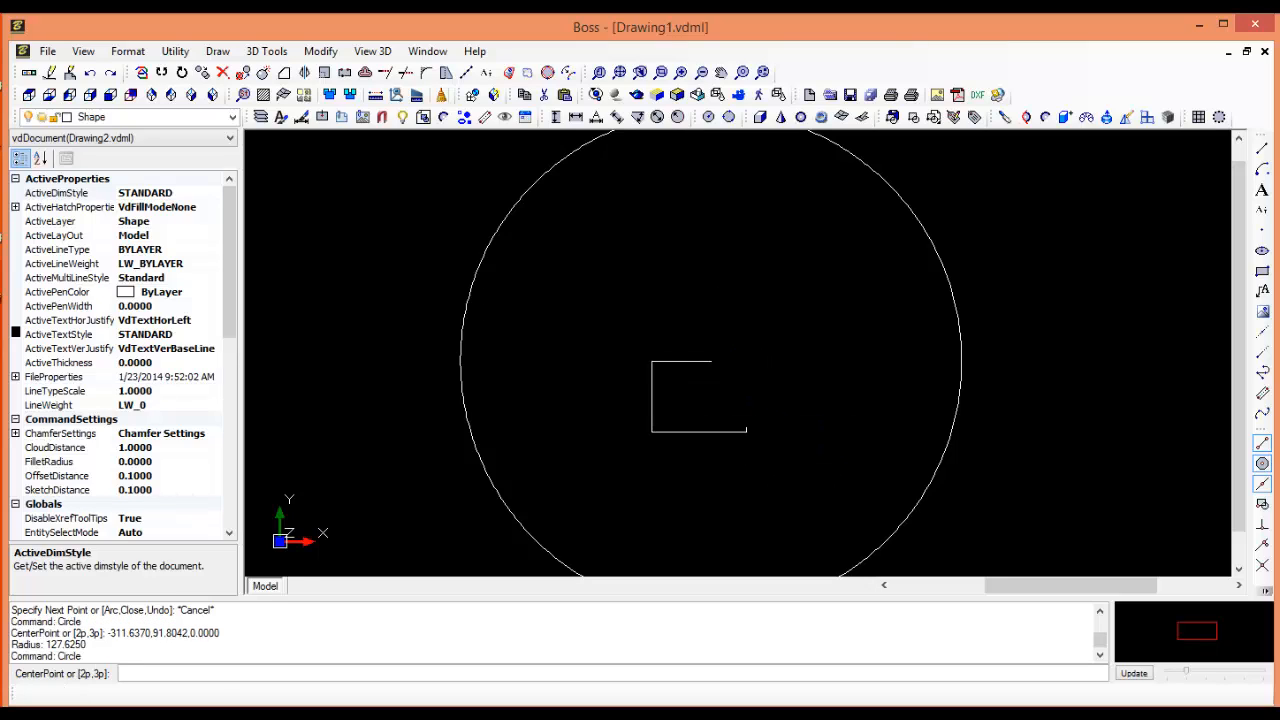
{"action": "scroll", "coordinate": [745, 434], "scroll_direction": "up", "scroll_amount": 1}
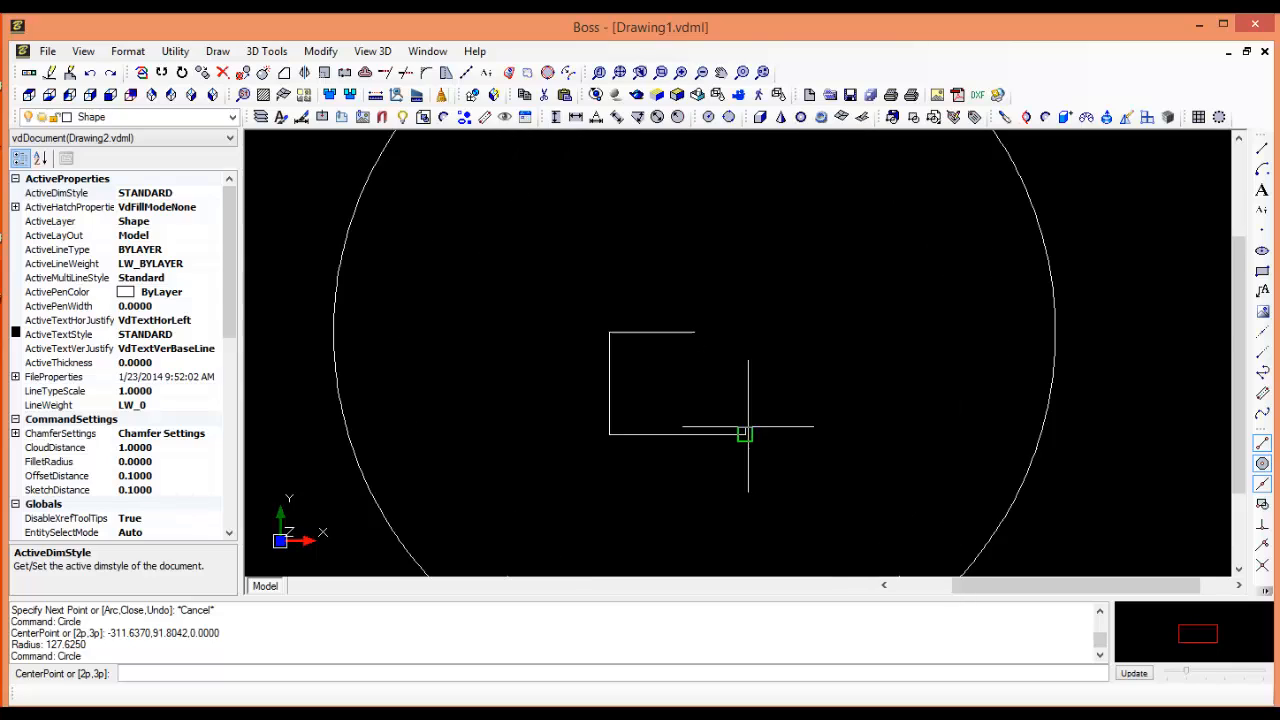
{"action": "scroll", "coordinate": [745, 430], "scroll_direction": "up", "scroll_amount": 5}
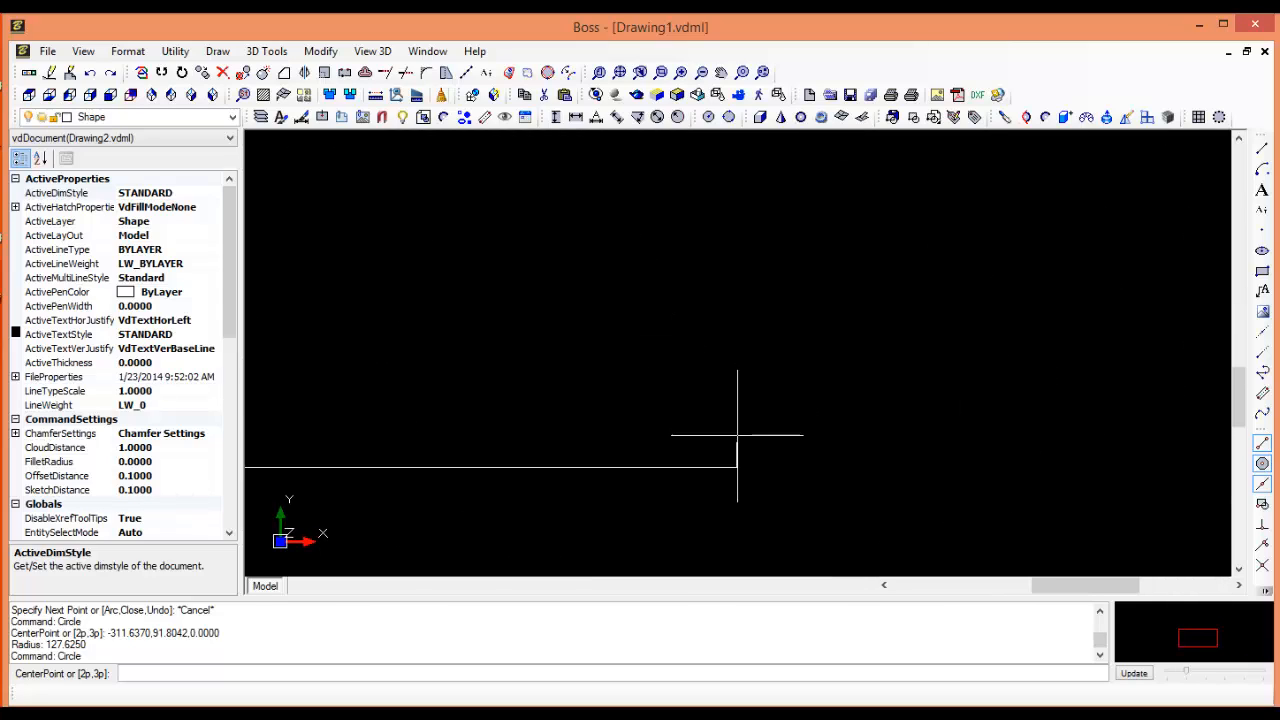
{"action": "left_click", "coordinate": [736, 441]}
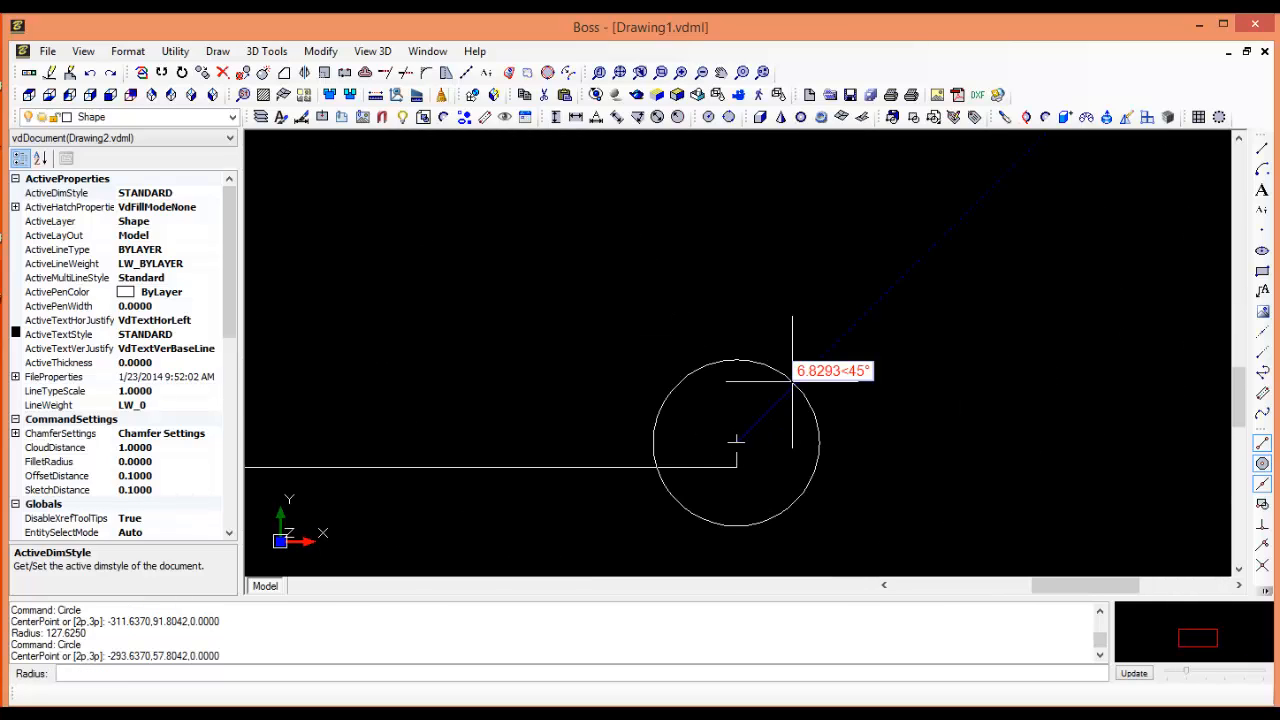
{"action": "type", "text": "127.625"}
{"action": "key", "text": "Return"}
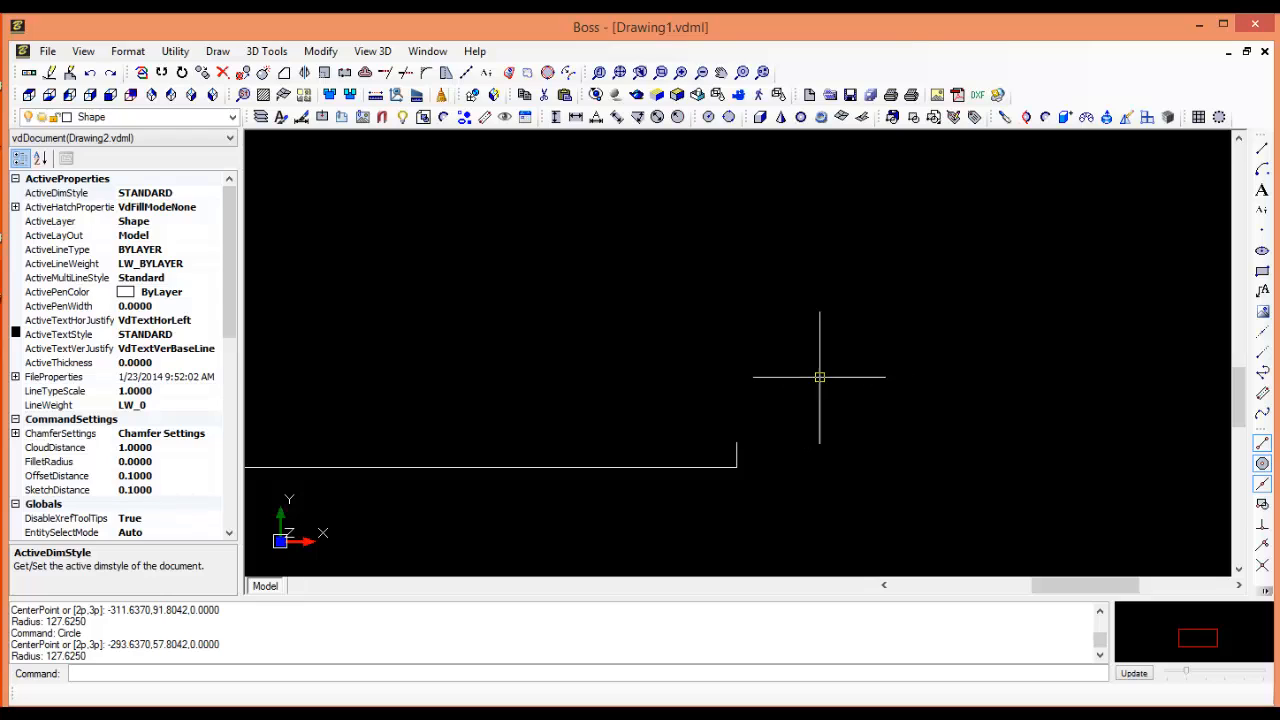
- Trim the two circles against each other, removing the arcs of both that run below and right of their intersections
{"action": "mouse_move", "coordinate": [865, 373]}
{"action": "middle_mouse_down"}
{"action": "mouse_move", "coordinate": [861, 393]}
{"action": "mouse_move", "coordinate": [886, 366]}
{"action": "mouse_move", "coordinate": [736, 418]}
{"action": "middle_mouse_up"}
{"action": "scroll", "coordinate": [861, 393], "scroll_direction": "up", "scroll_amount": 2}
{"action": "scroll", "coordinate": [861, 395], "scroll_direction": "down", "scroll_amount": 5}
{"action": "scroll", "coordinate": [861, 404], "scroll_direction": "down", "scroll_amount": 2}
{"action": "left_click", "coordinate": [691, 456]}
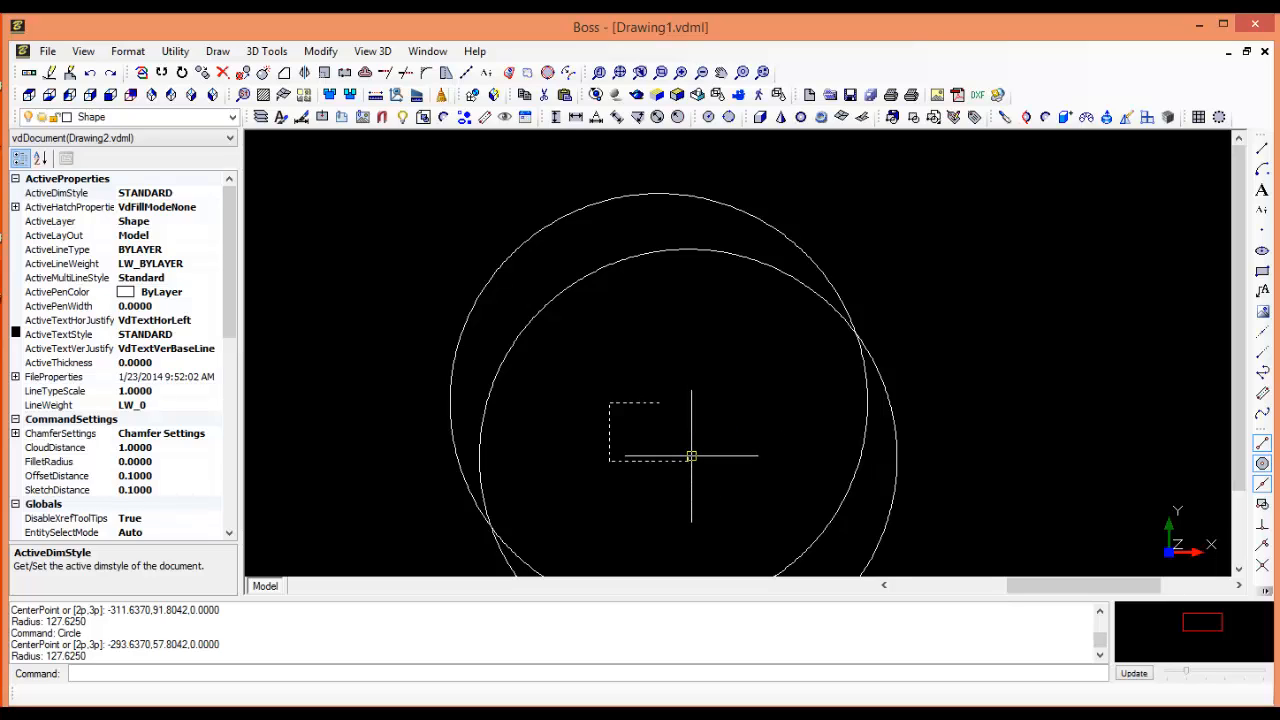
{"action": "key", "text": "Escape"}
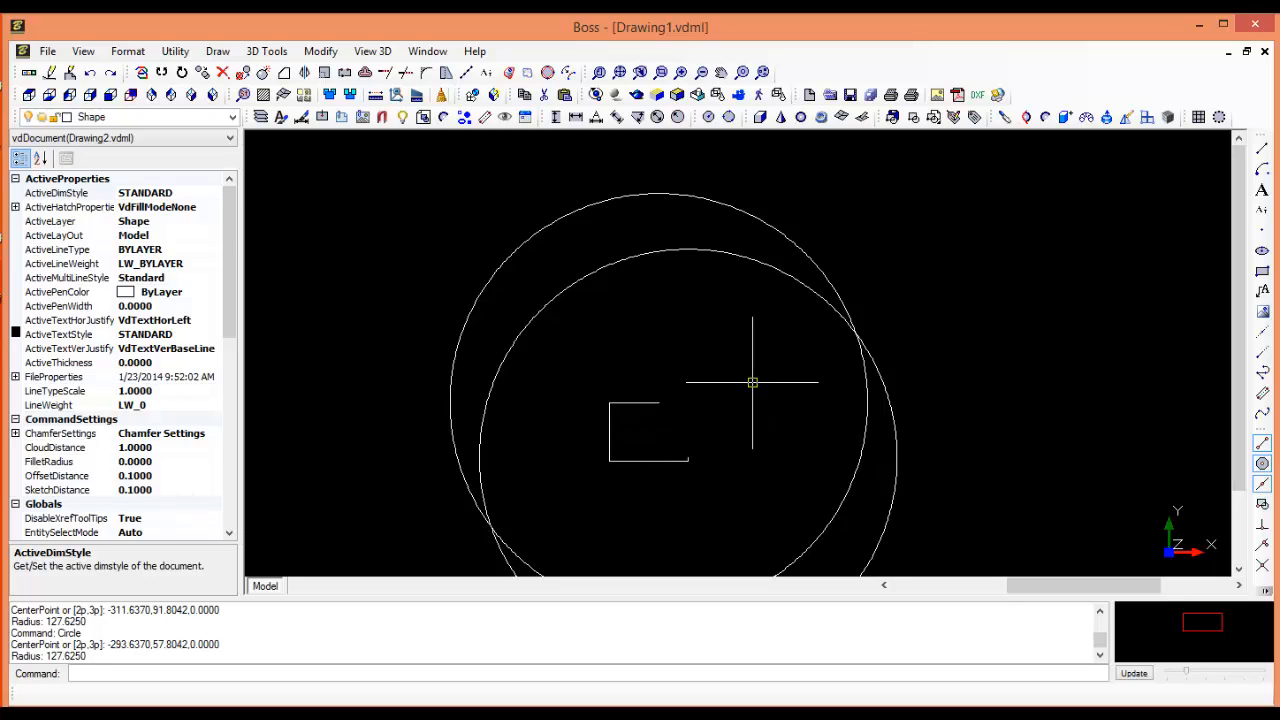
{"action": "key", "text": "Return"}
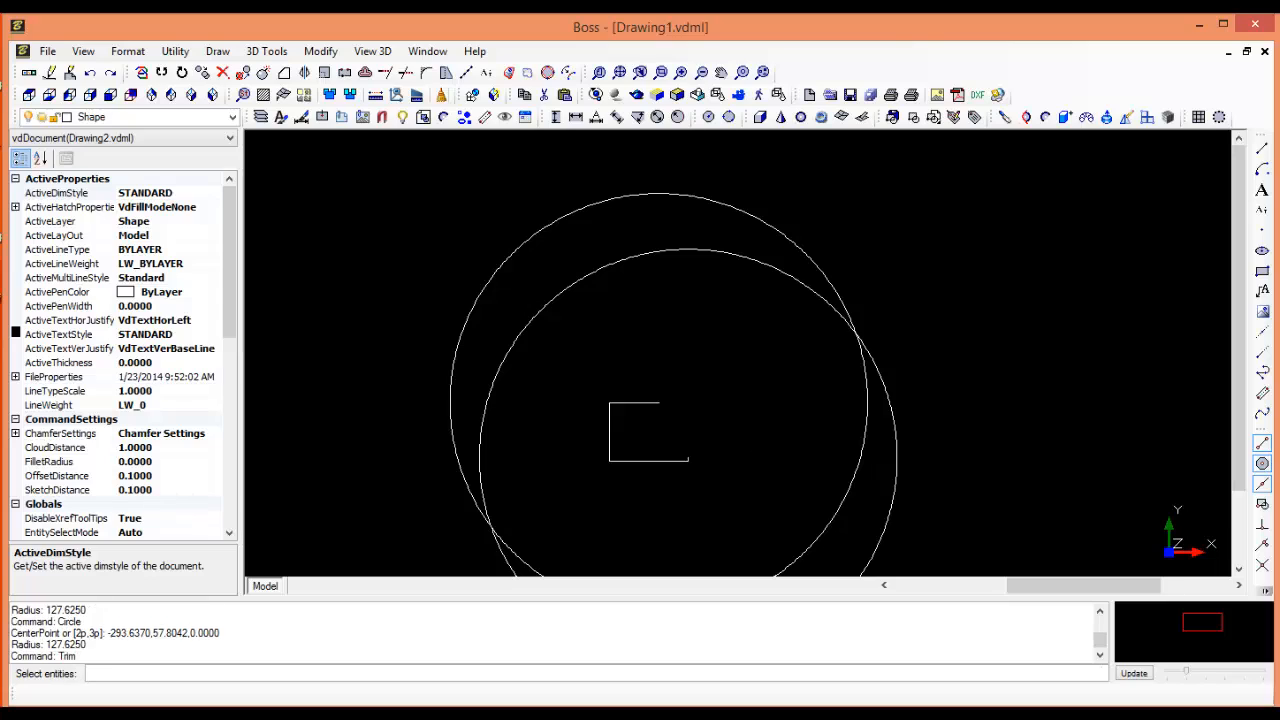
{"action": "left_click", "coordinate": [803, 286]}
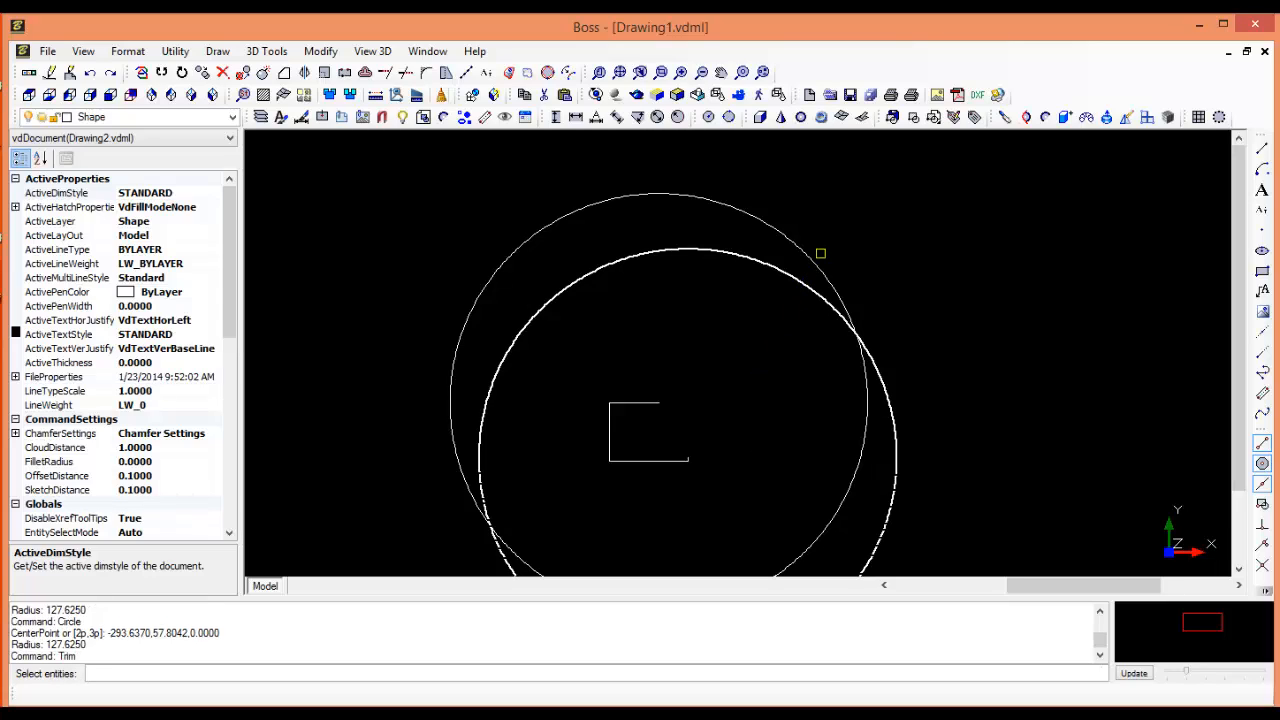
{"action": "left_click", "coordinate": [814, 261]}
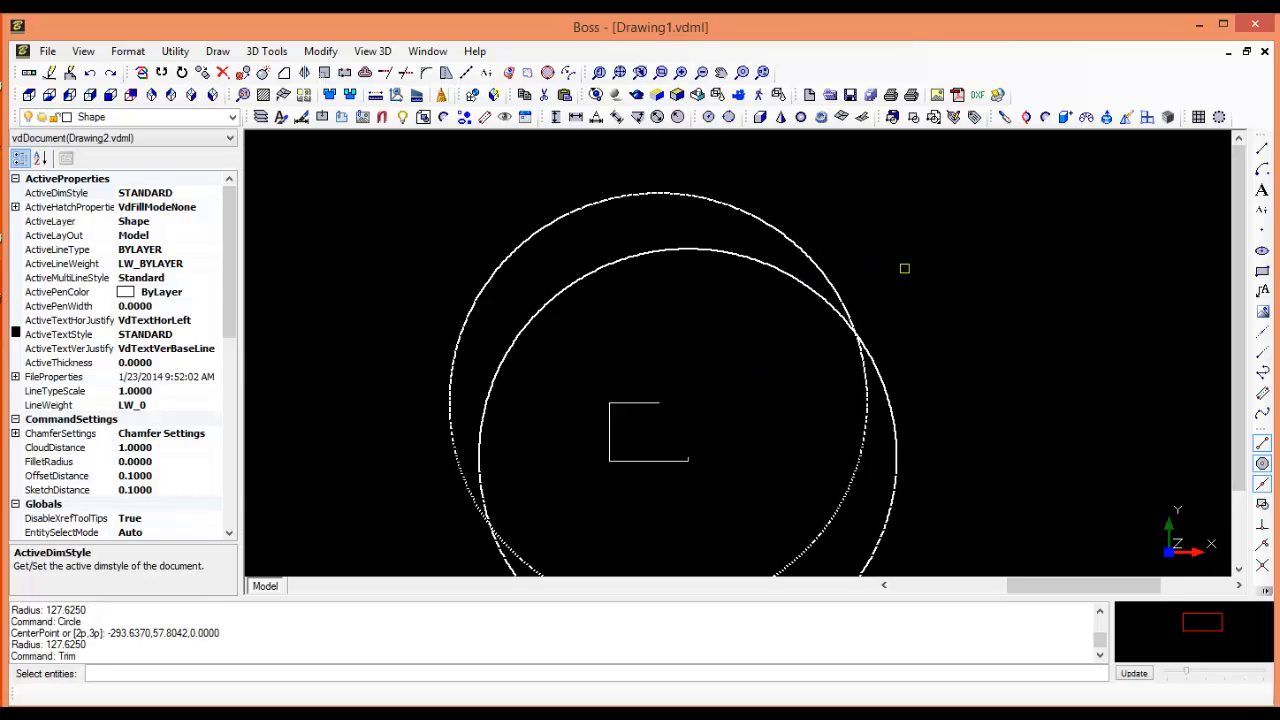
{"action": "key", "text": "Return"}
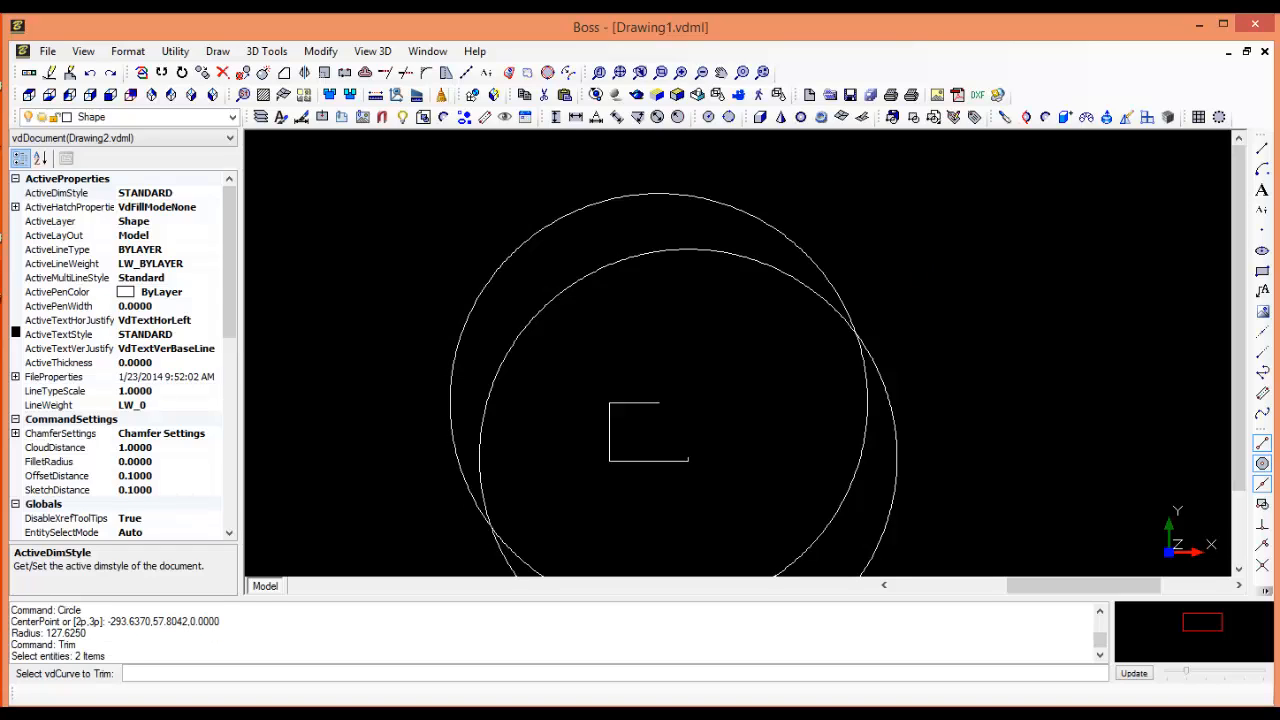
{"action": "left_click", "coordinate": [878, 371]}
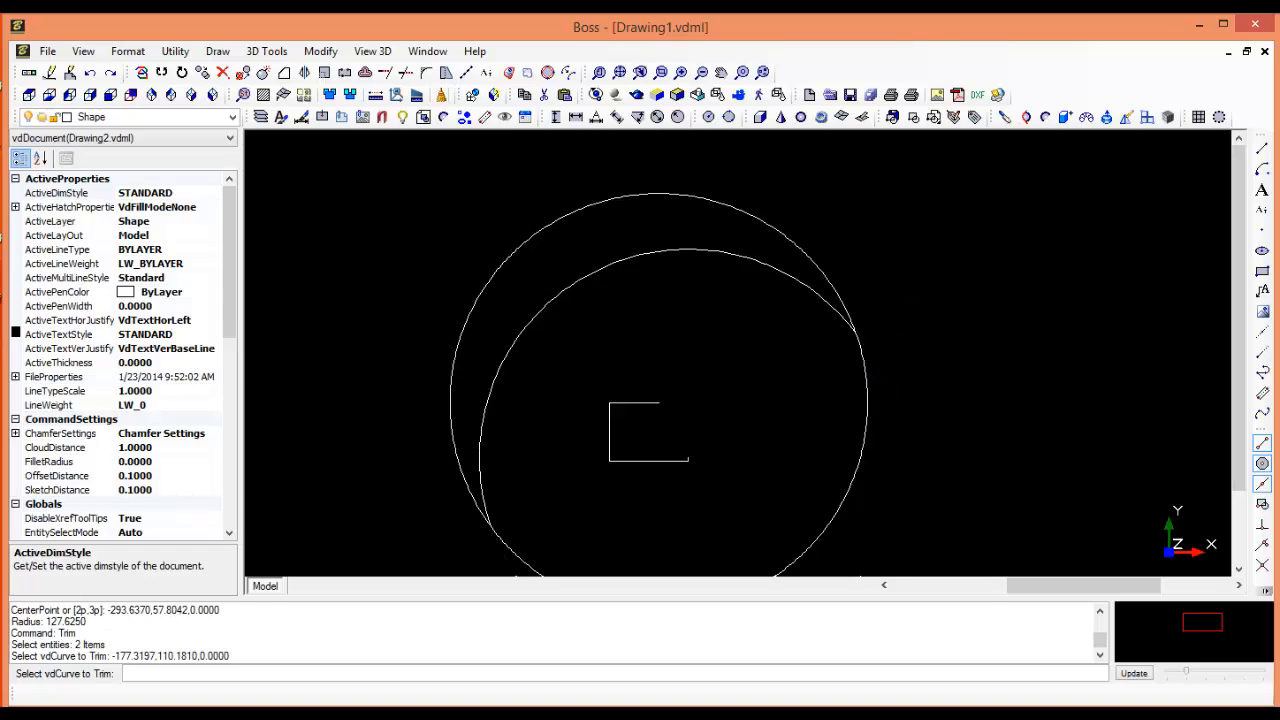
{"action": "left_click", "coordinate": [868, 382]}
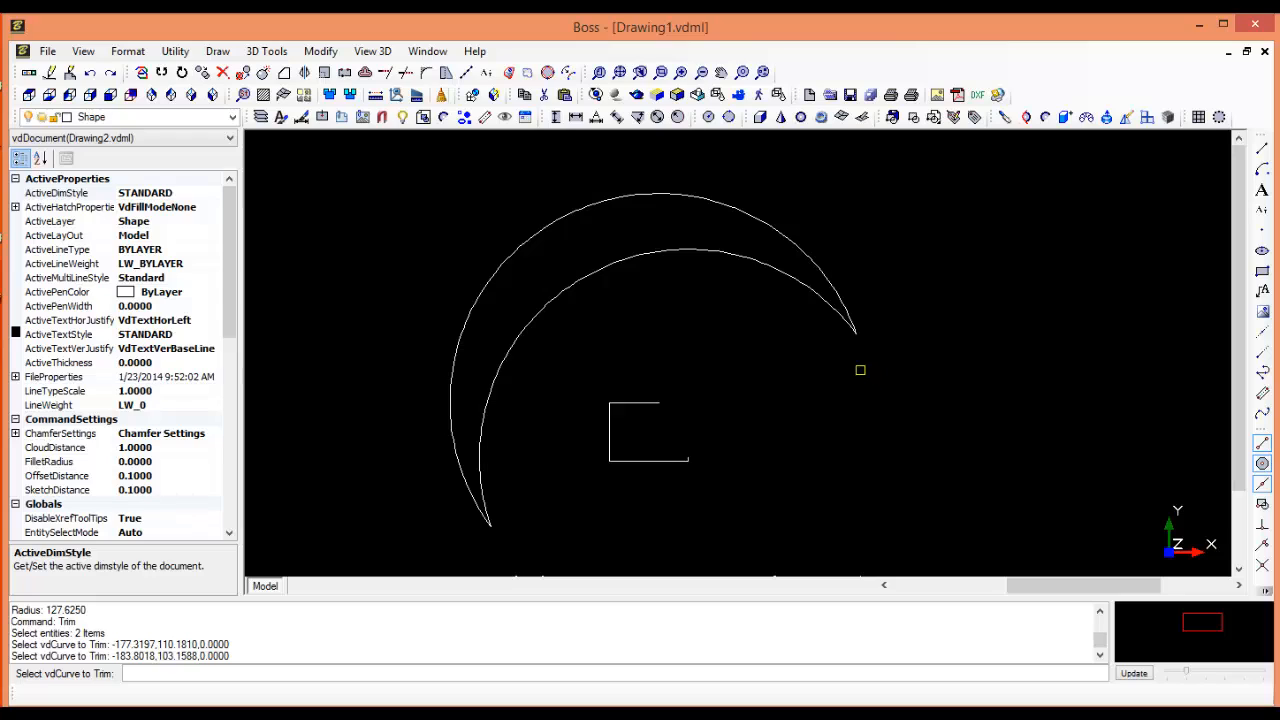
{"action": "scroll", "coordinate": [857, 338], "scroll_direction": "down", "scroll_amount": 2}
{"action": "scroll", "coordinate": [859, 336], "scroll_direction": "up", "scroll_amount": 4}
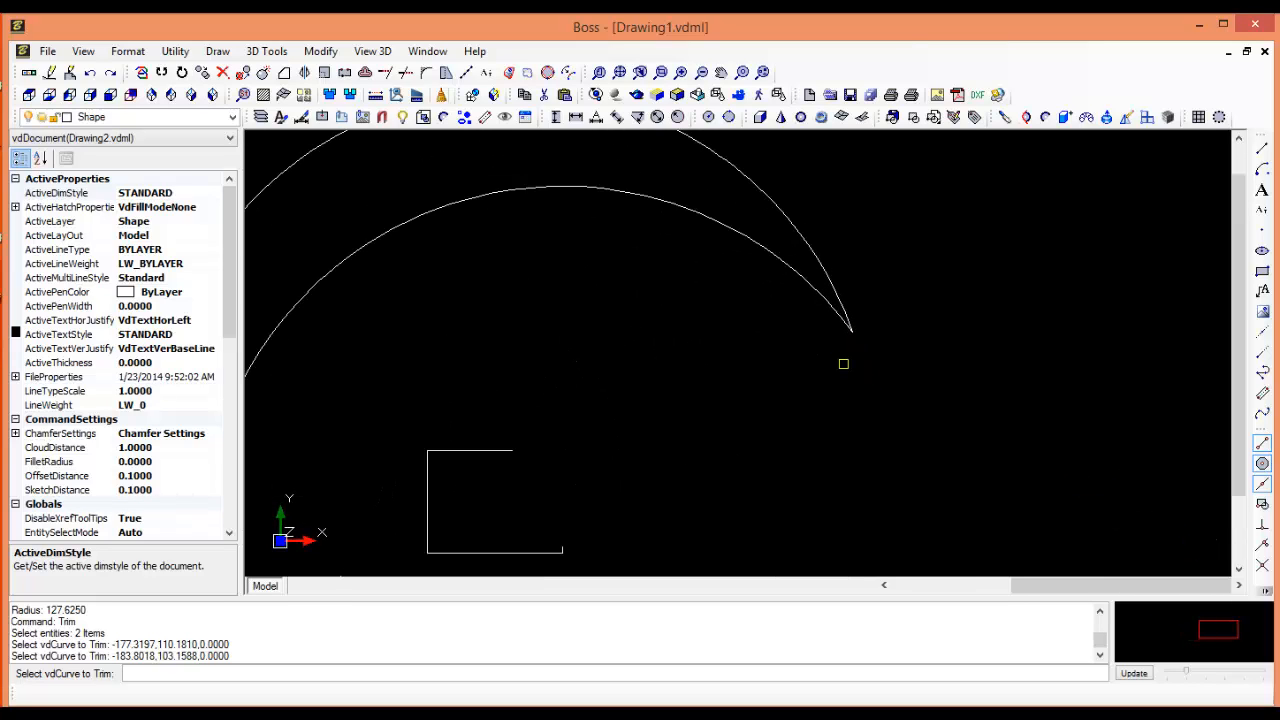
{"action": "key", "text": "Escape"}
{"action": "key", "text": "Escape"}
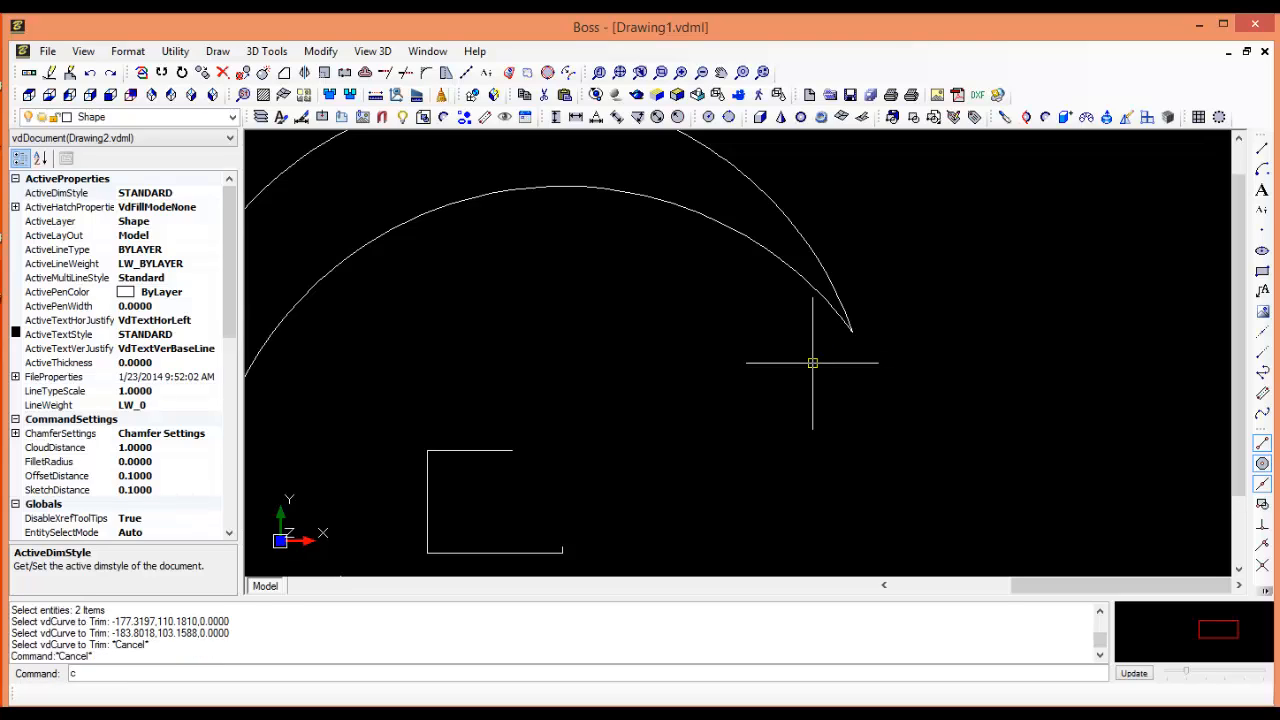
- Draw a circle of radius 127.625 centred on the upper-right intersection point of the two construction arcs
{"action": "type", "text": "c"}
{"action": "key", "text": "Return"}
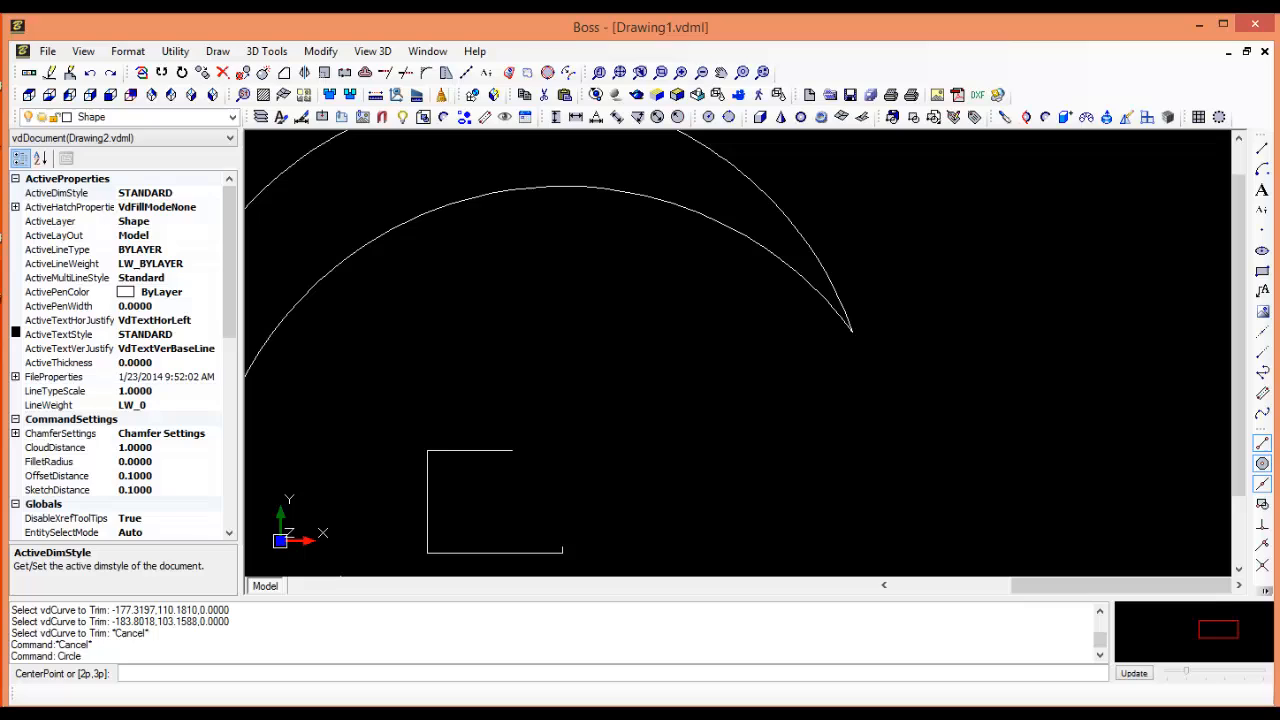
{"action": "left_click", "coordinate": [851, 331]}
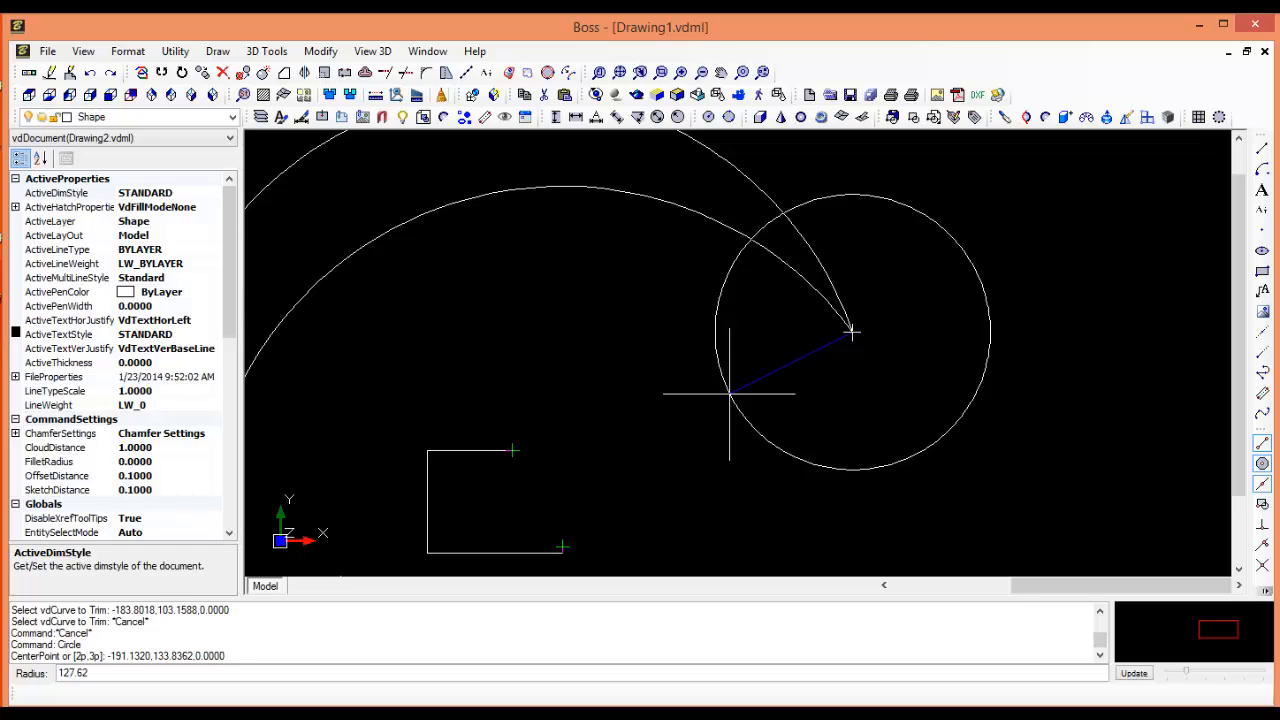
{"action": "key", "text": "Return"}
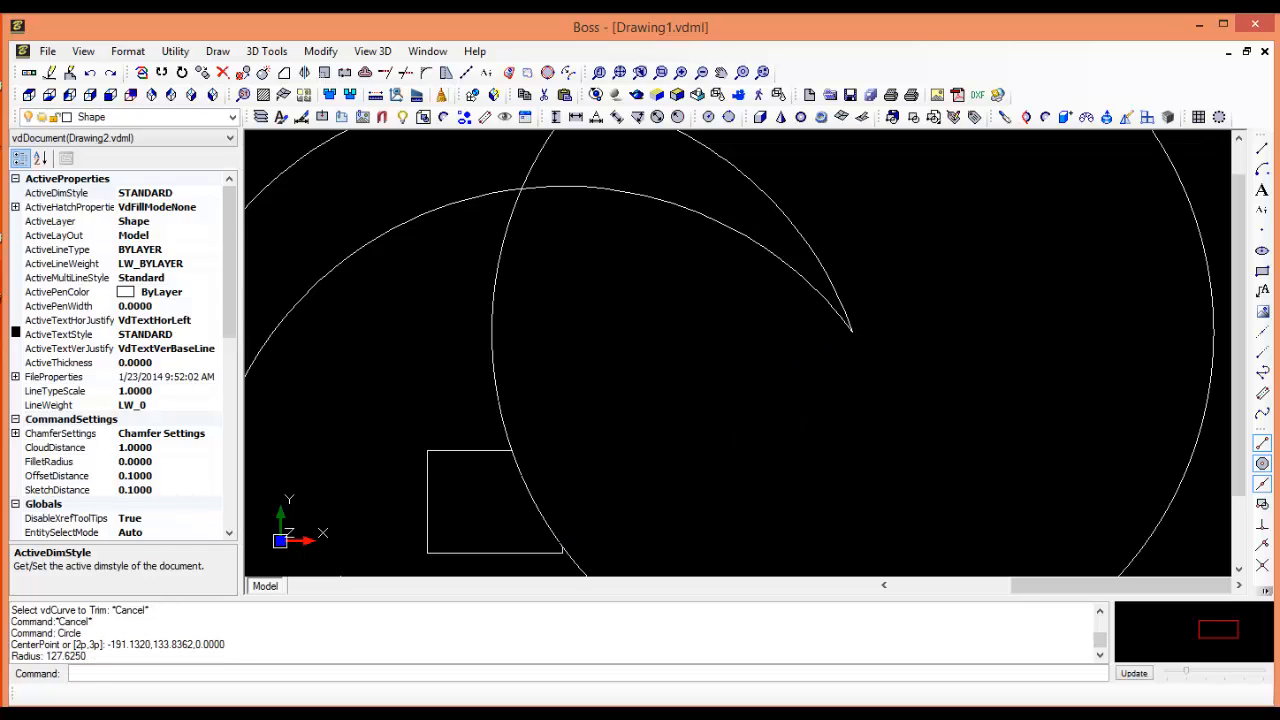
- Trim the new circle against the cabinet polyline, keeping only the arc between the upper edge's free end and the short segment
{"action": "mouse_move", "coordinate": [514, 491]}
{"action": "middle_mouse_down"}
{"action": "mouse_move", "coordinate": [606, 380]}
{"action": "mouse_move", "coordinate": [602, 427]}
{"action": "middle_mouse_up"}
{"action": "scroll", "coordinate": [600, 440], "scroll_direction": "down", "scroll_amount": 3}
{"action": "scroll", "coordinate": [603, 446], "scroll_direction": "up", "scroll_amount": 6}
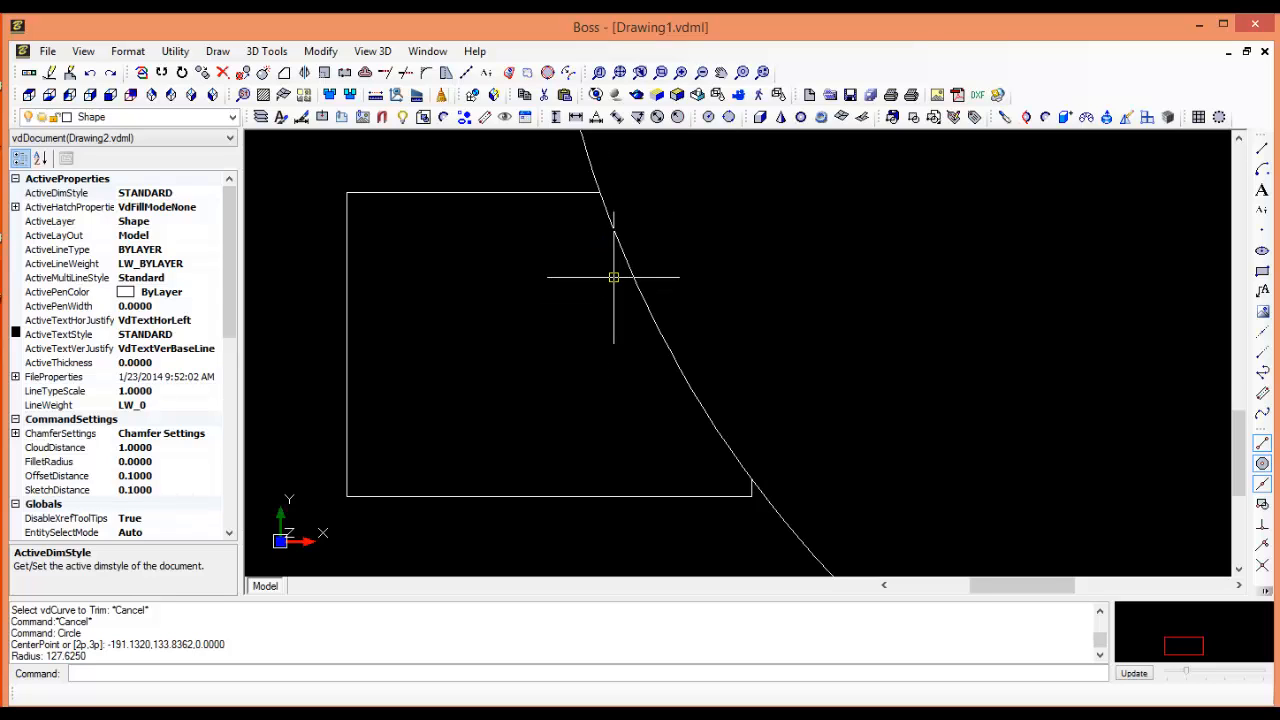
{"action": "scroll", "coordinate": [614, 283], "scroll_direction": "down", "scroll_amount": 5}
{"action": "scroll", "coordinate": [613, 286], "scroll_direction": "down", "scroll_amount": 1}
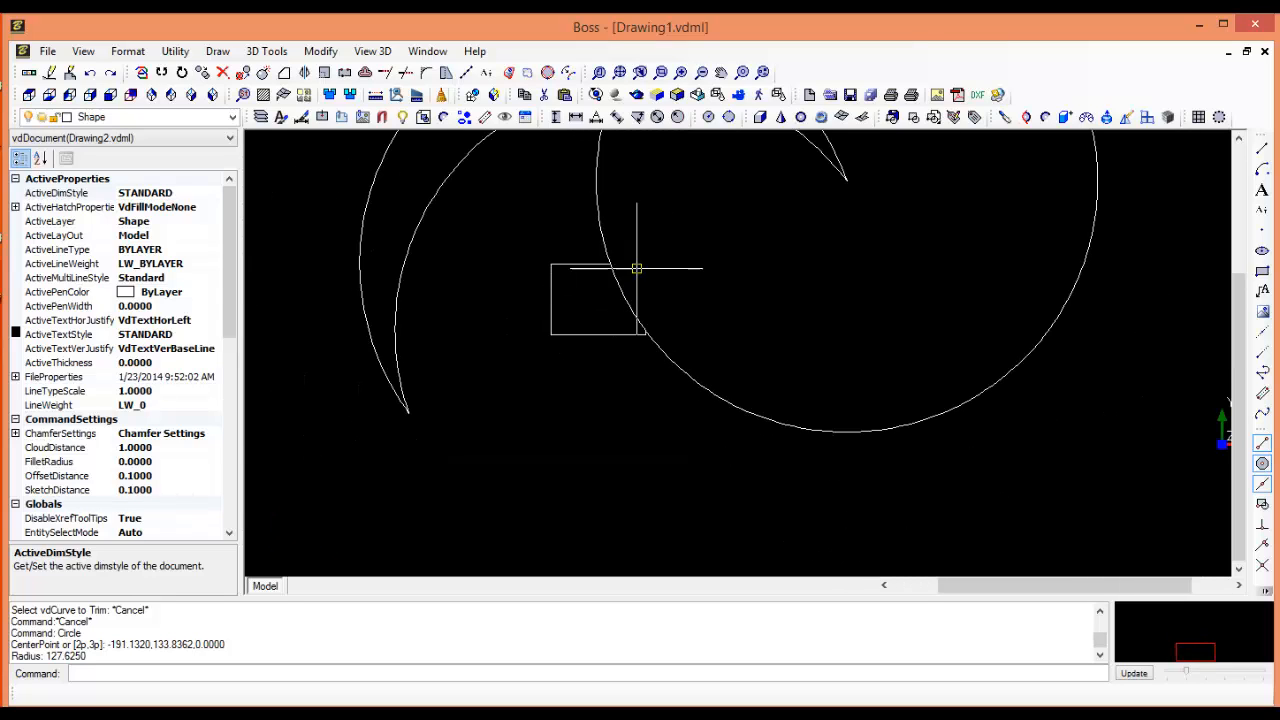
{"action": "mouse_move", "coordinate": [614, 280]}
{"action": "middle_mouse_down"}
{"action": "mouse_move", "coordinate": [651, 289]}
{"action": "mouse_move", "coordinate": [651, 378]}
{"action": "middle_mouse_up"}
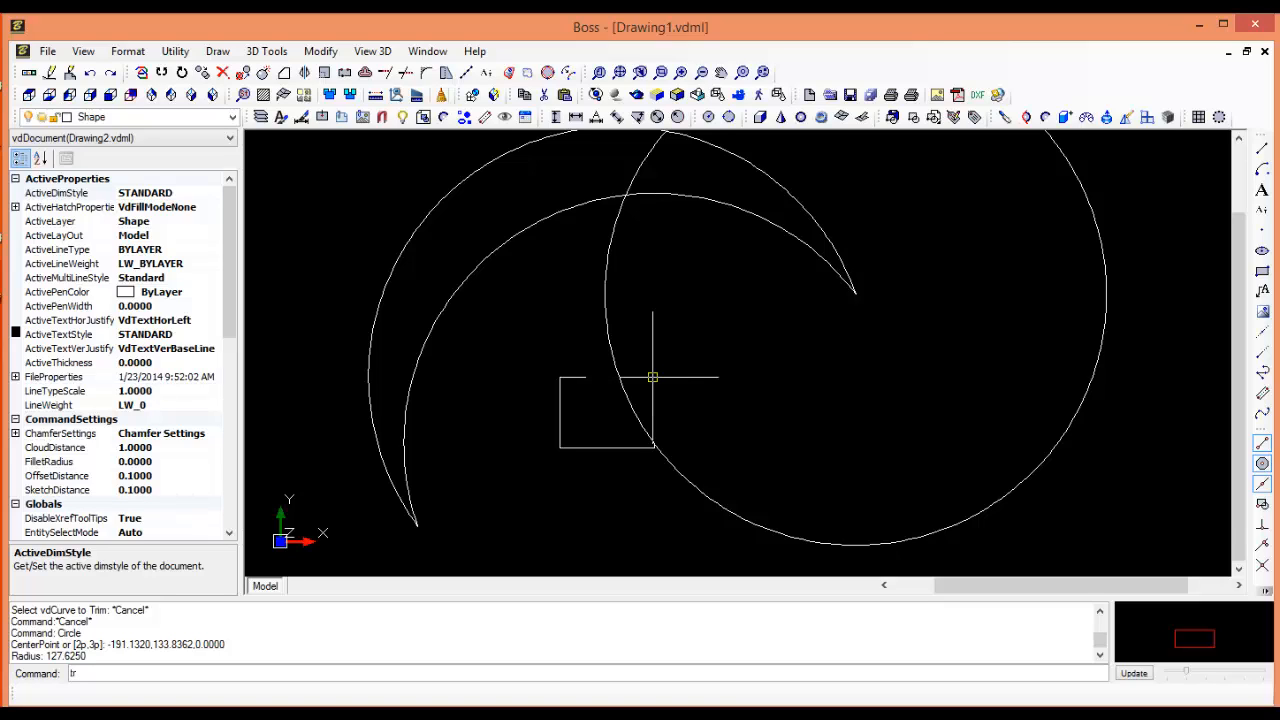
{"action": "key", "text": "Return"}
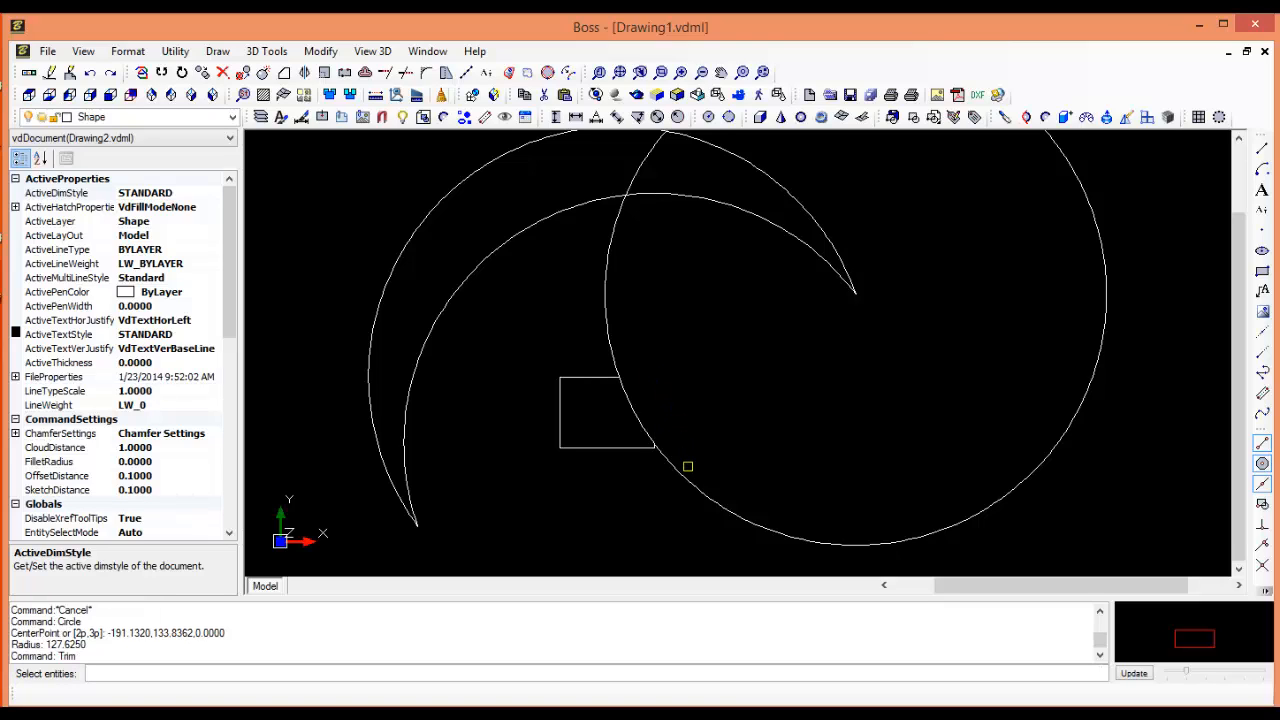
{"action": "left_click", "coordinate": [678, 473]}
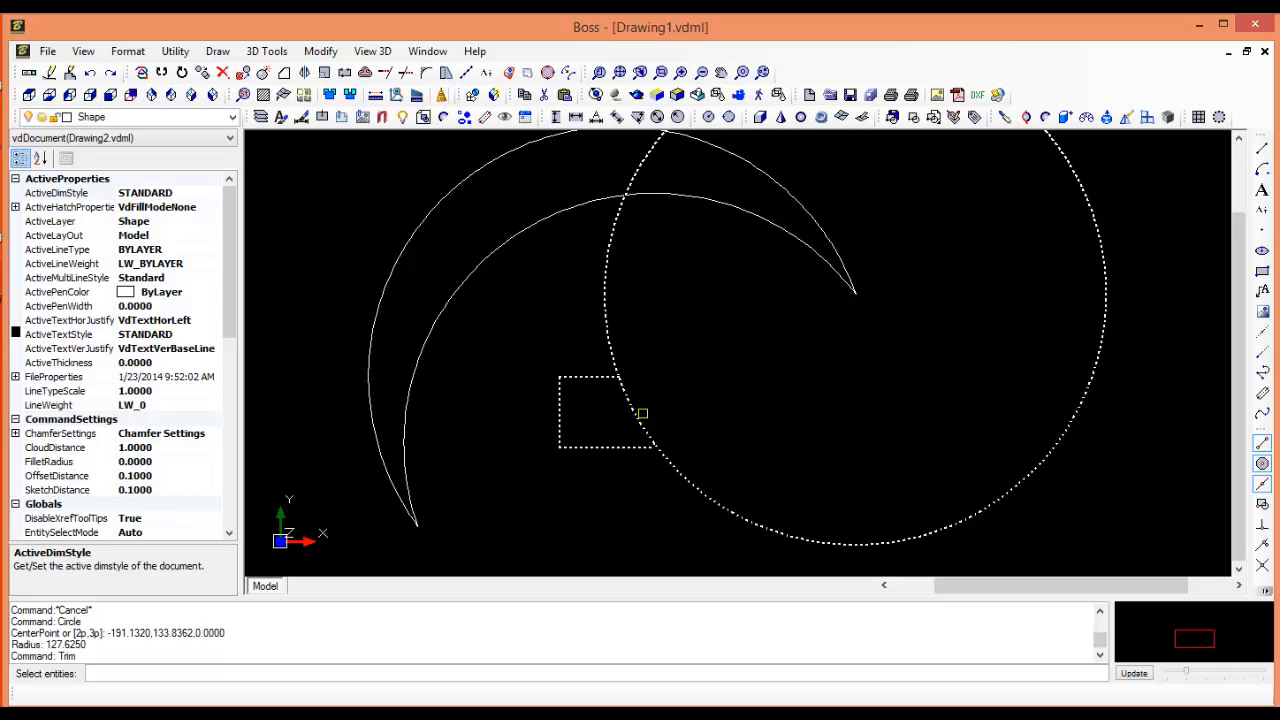
{"action": "scroll", "coordinate": [643, 413], "scroll_direction": "up", "scroll_amount": 6}
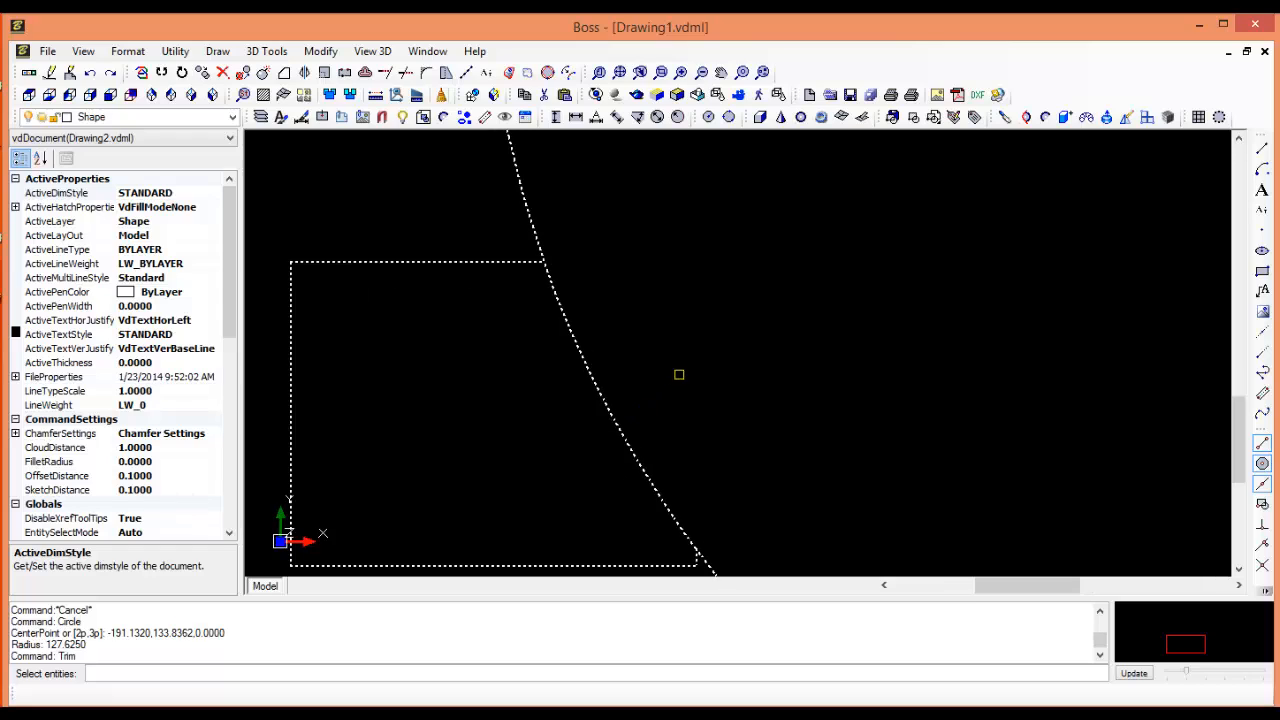
{"action": "middle_click_drag", "start_coordinate": [678, 370], "coordinate": [741, 302]}
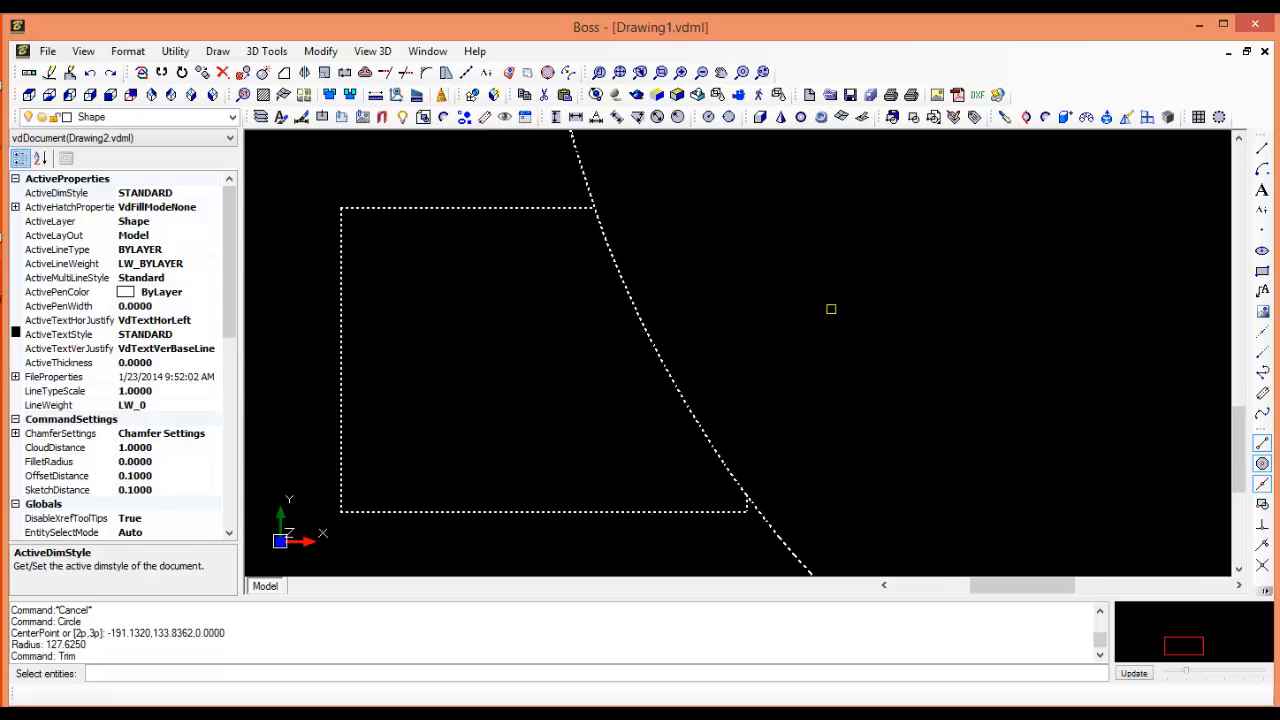
{"action": "key", "text": "Return"}
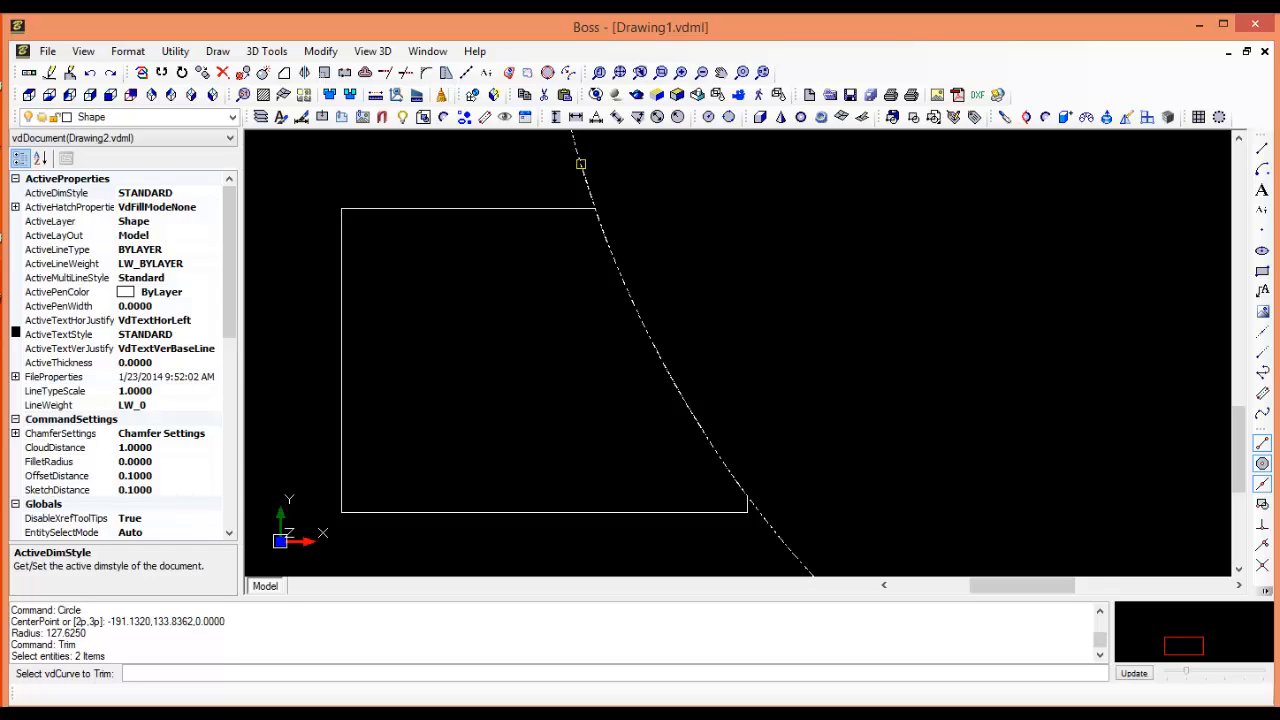
{"action": "left_click", "coordinate": [580, 163]}
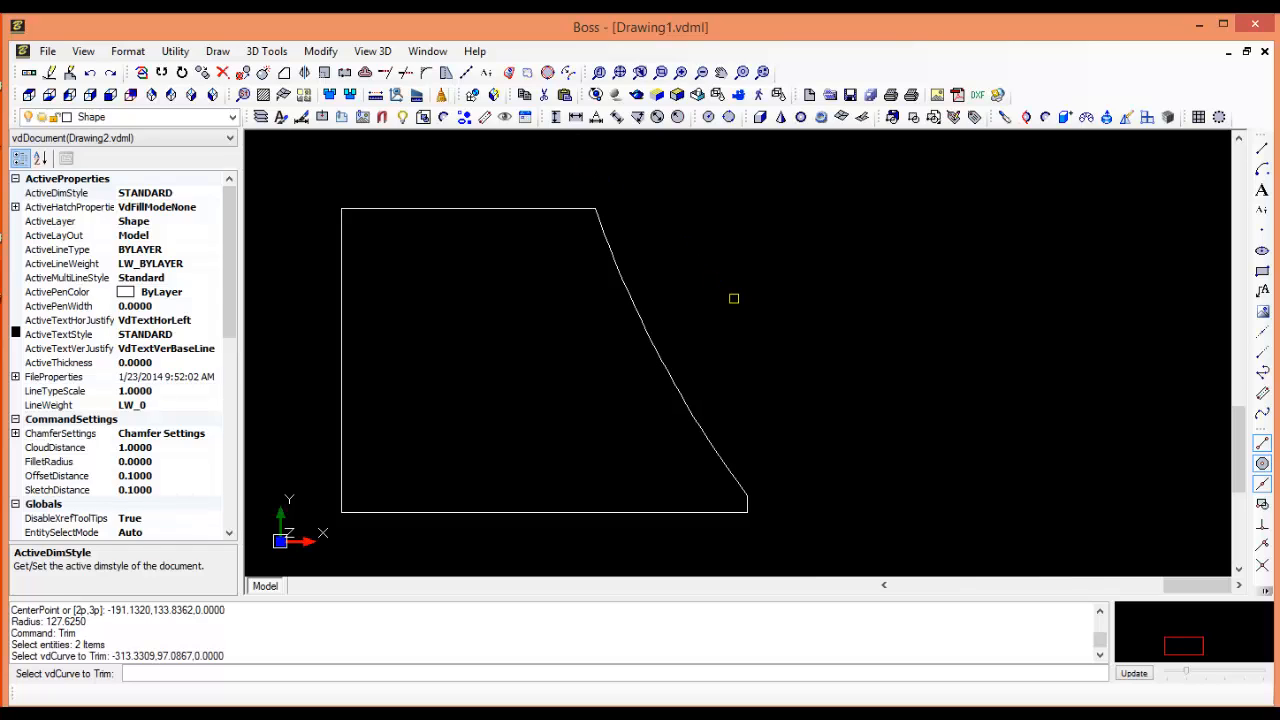
- End the trim and erase the two large construction arcs around the cabinet outline
{"action": "scroll", "coordinate": [734, 294], "scroll_direction": "up", "scroll_amount": 1}
{"action": "scroll", "coordinate": [734, 294], "scroll_direction": "down", "scroll_amount": 4}
{"action": "middle_click_drag", "start_coordinate": [773, 263], "coordinate": [824, 338]}
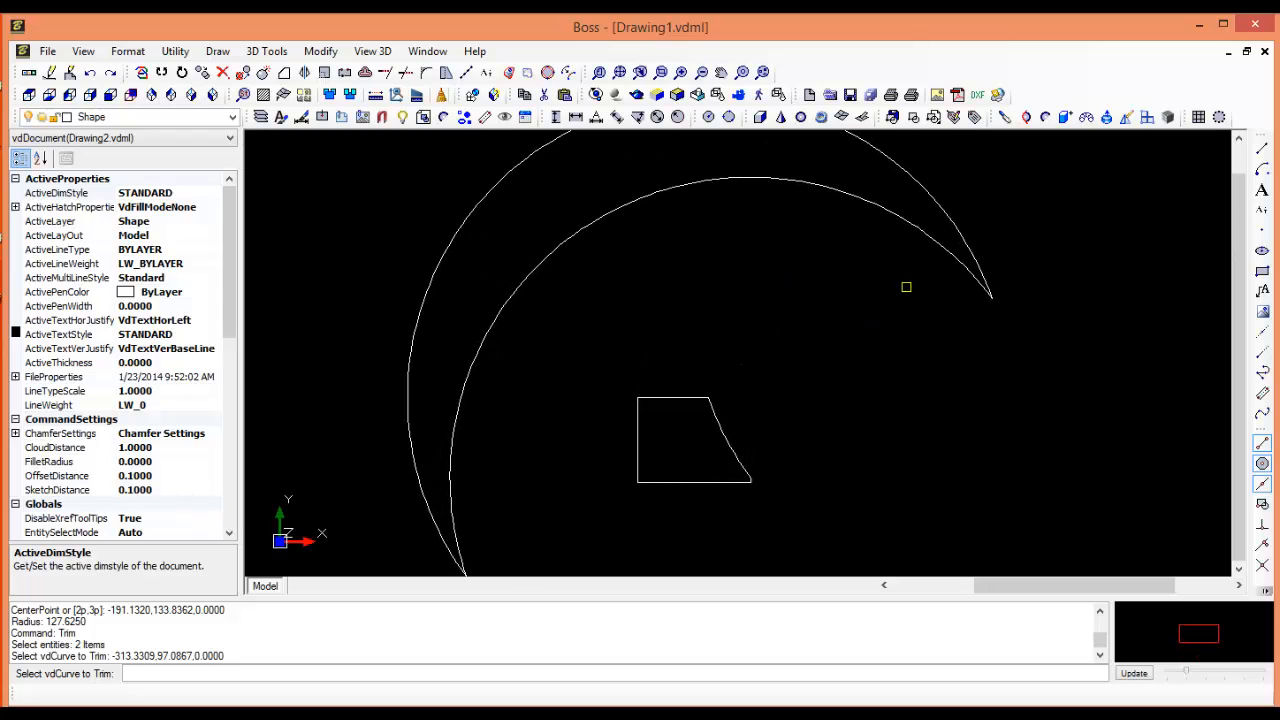
{"action": "key", "text": "Escape"}
{"action": "left_click", "coordinate": [933, 213]}
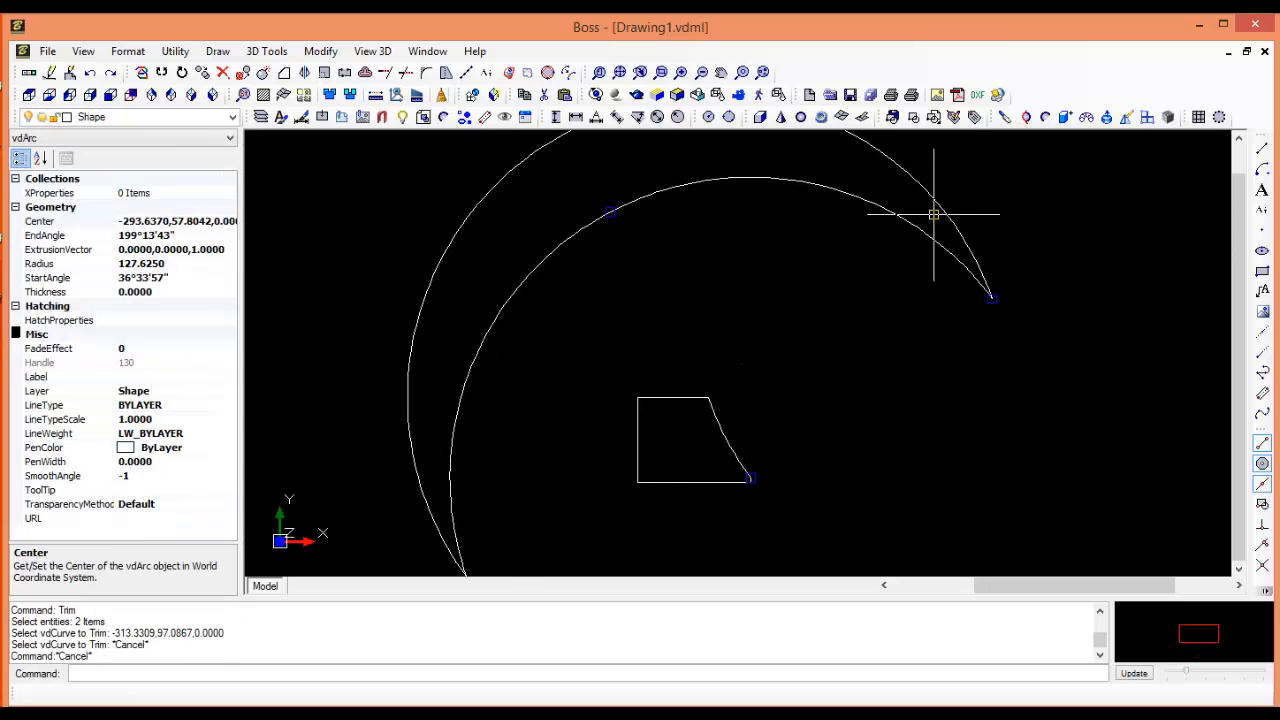
{"action": "left_click", "coordinate": [955, 222]}
{"action": "key", "text": "Delete"}
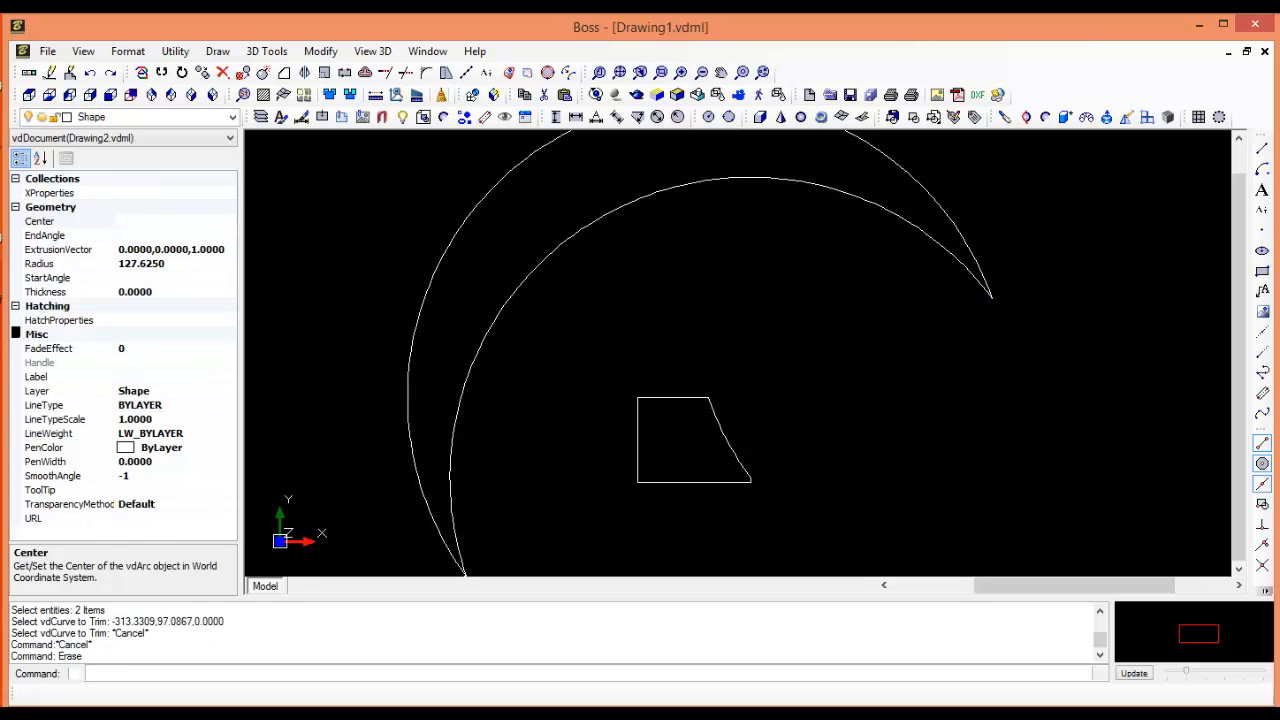
- Add a radial dimension to the curved side of the cabinet outline
{"action": "mouse_move", "coordinate": [706, 440]}
{"action": "middle_mouse_down"}
{"action": "mouse_move", "coordinate": [686, 345]}
{"action": "mouse_move", "coordinate": [657, 362]}
{"action": "middle_mouse_up"}
{"action": "scroll", "coordinate": [669, 355], "scroll_direction": "down", "scroll_amount": 2}
{"action": "scroll", "coordinate": [670, 360], "scroll_direction": "up", "scroll_amount": 5}
{"action": "scroll", "coordinate": [657, 361], "scroll_direction": "up", "scroll_amount": 2}
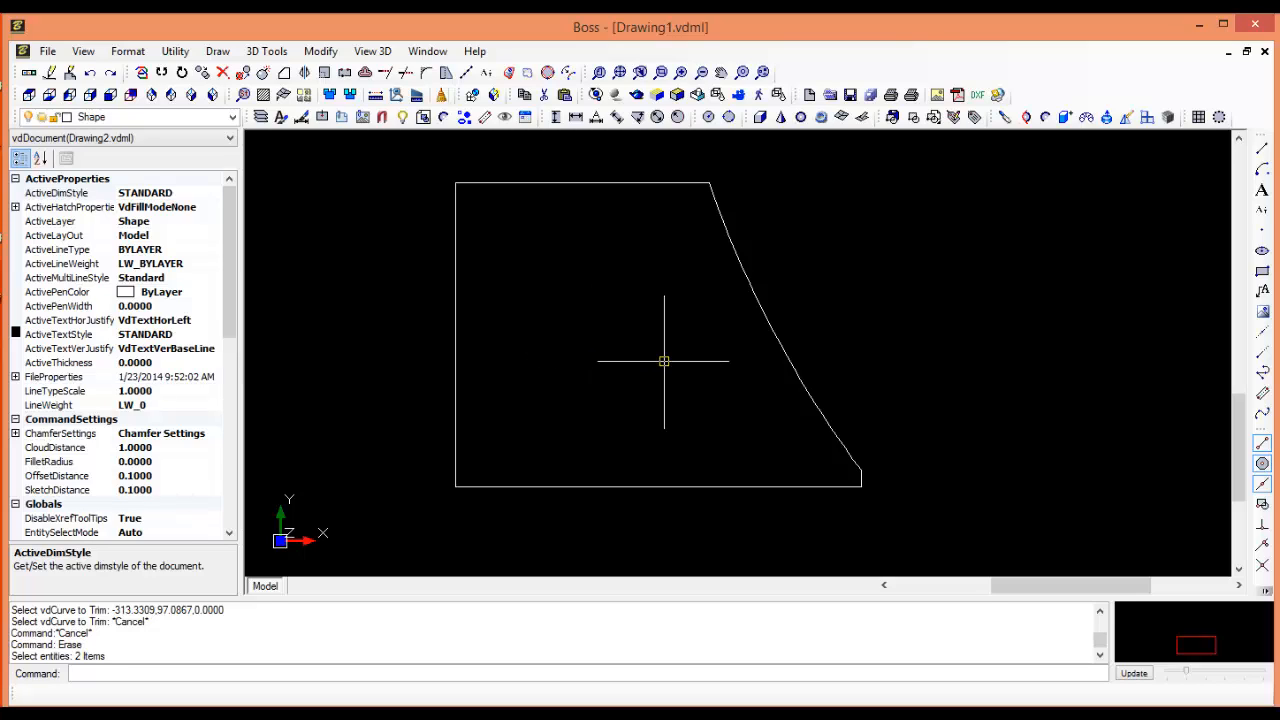
{"action": "middle_click_drag", "start_coordinate": [664, 361], "coordinate": [668, 380]}
{"action": "scroll", "coordinate": [668, 378], "scroll_direction": "down", "scroll_amount": 1}
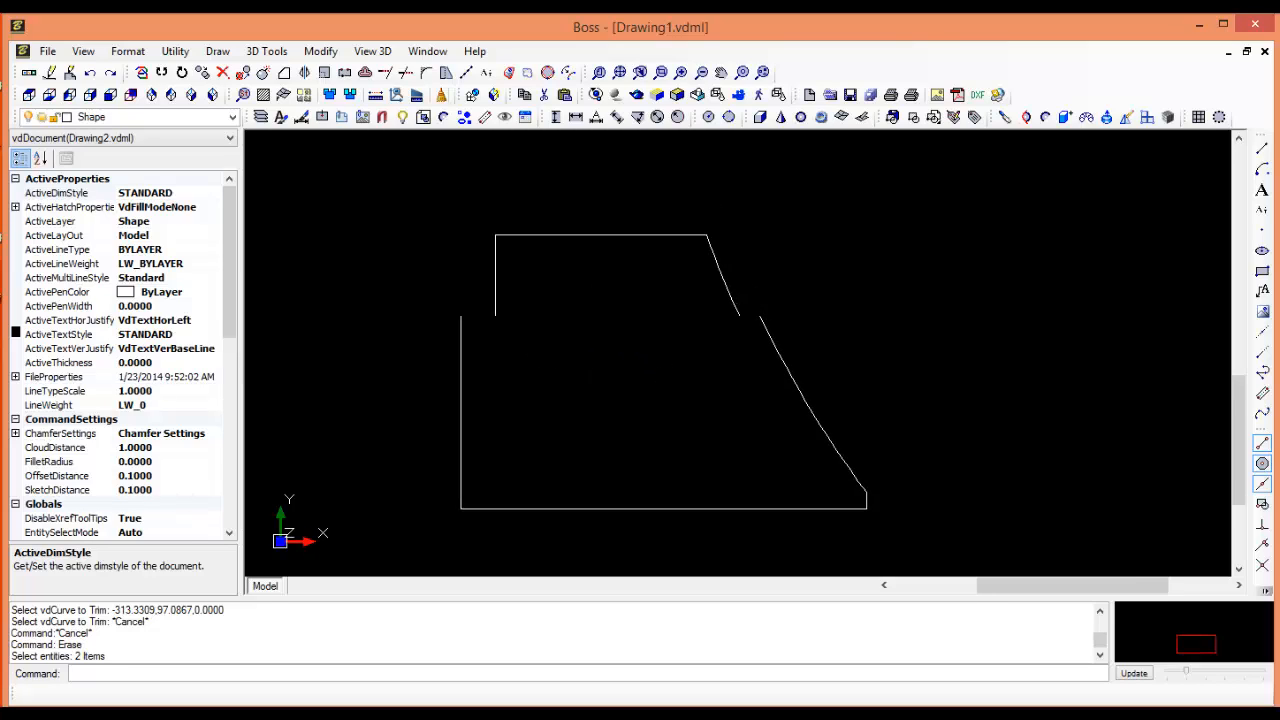
{"action": "scroll", "coordinate": [668, 378], "scroll_direction": "up", "scroll_amount": 1}
{"action": "scroll", "coordinate": [668, 378], "scroll_direction": "down", "scroll_amount": 1}
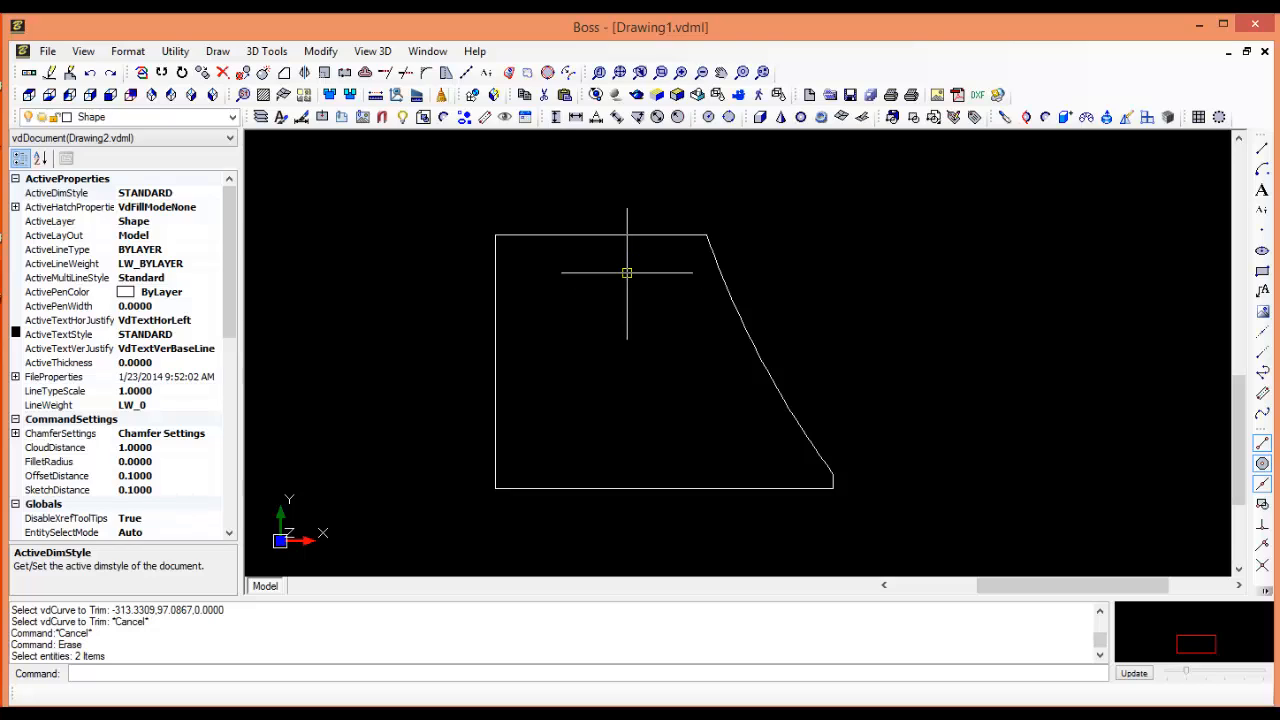
{"action": "left_click", "coordinate": [677, 117]}
{"action": "left_click", "coordinate": [748, 330]}
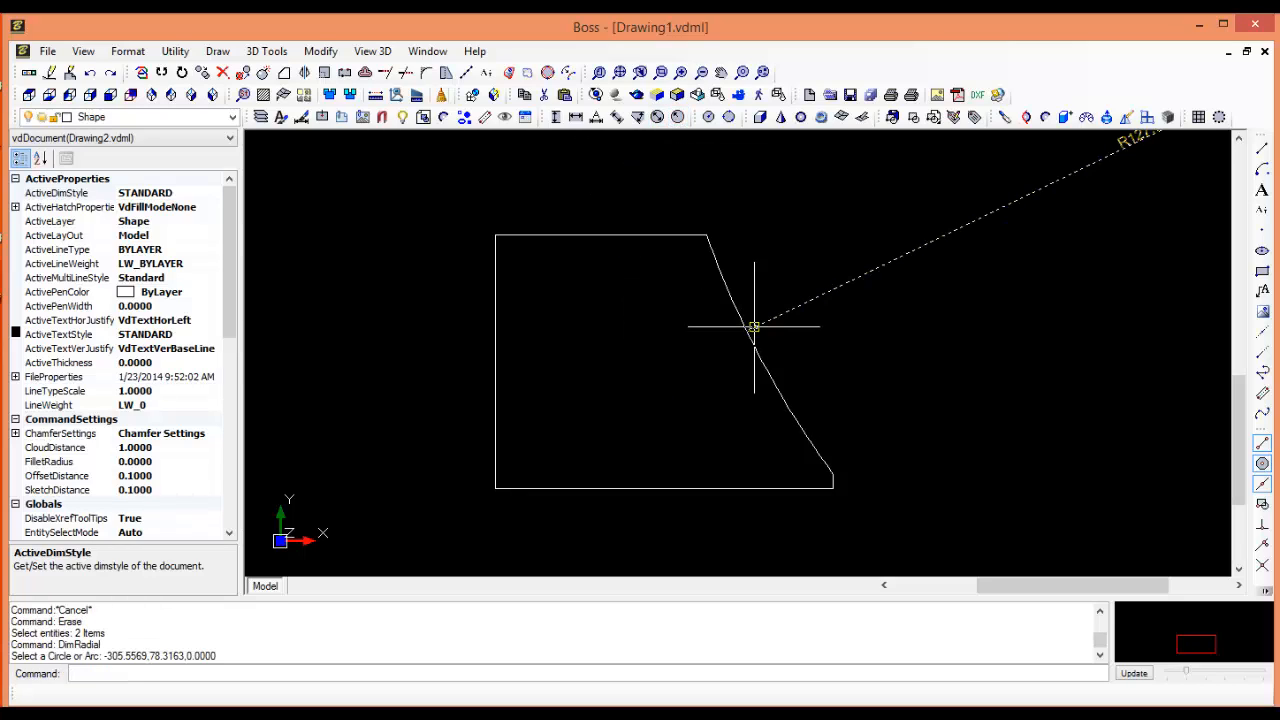
{"action": "left_click", "coordinate": [900, 318]}
- Add a horizontal dimension across the full lower edge of the cabinet, placed below the outline
{"action": "middle_click_drag", "start_coordinate": [900, 318], "coordinate": [724, 424]}
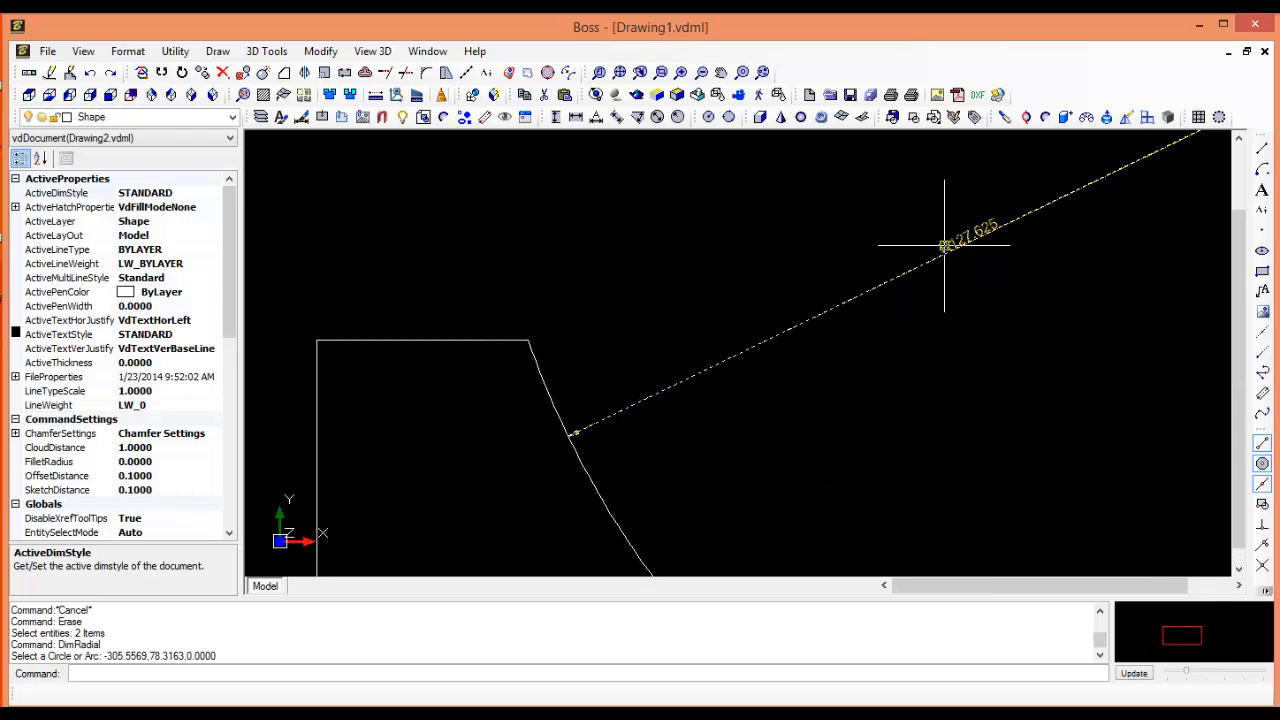
{"action": "scroll", "coordinate": [945, 245], "scroll_direction": "up", "scroll_amount": 2}
{"action": "scroll", "coordinate": [952, 235], "scroll_direction": "down", "scroll_amount": 2}
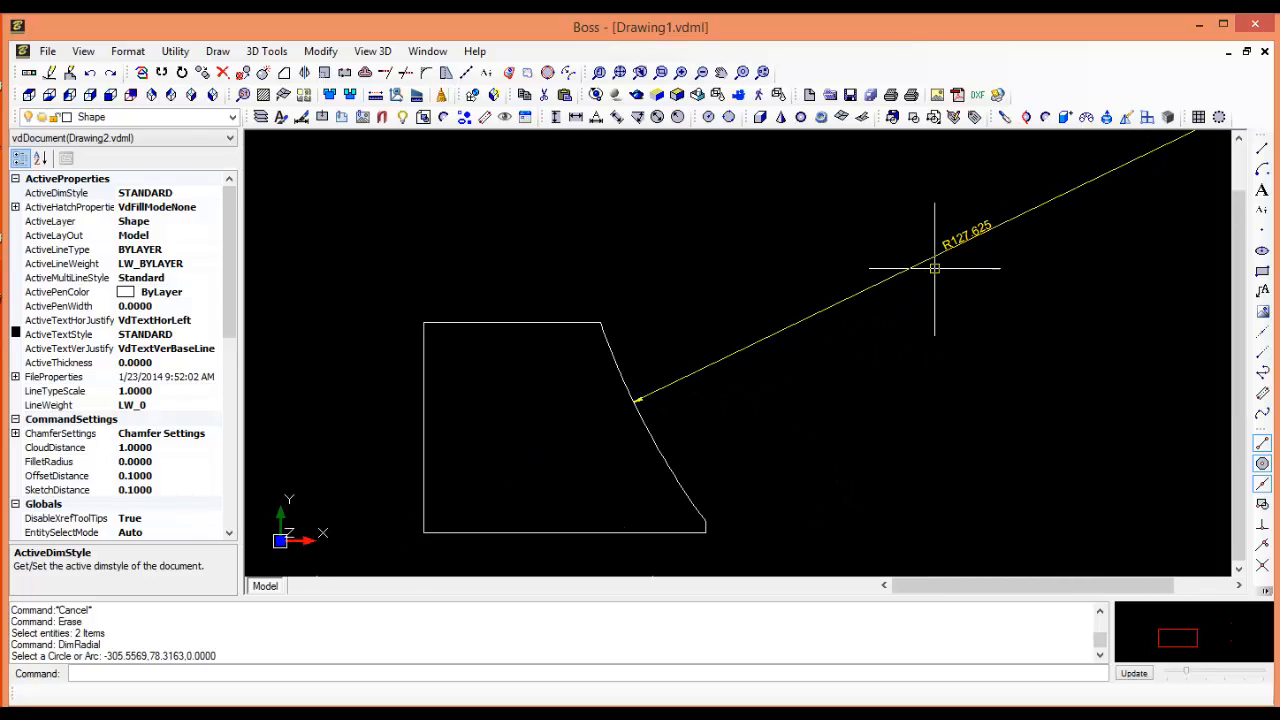
{"action": "middle_click_drag", "start_coordinate": [925, 283], "coordinate": [987, 267]}
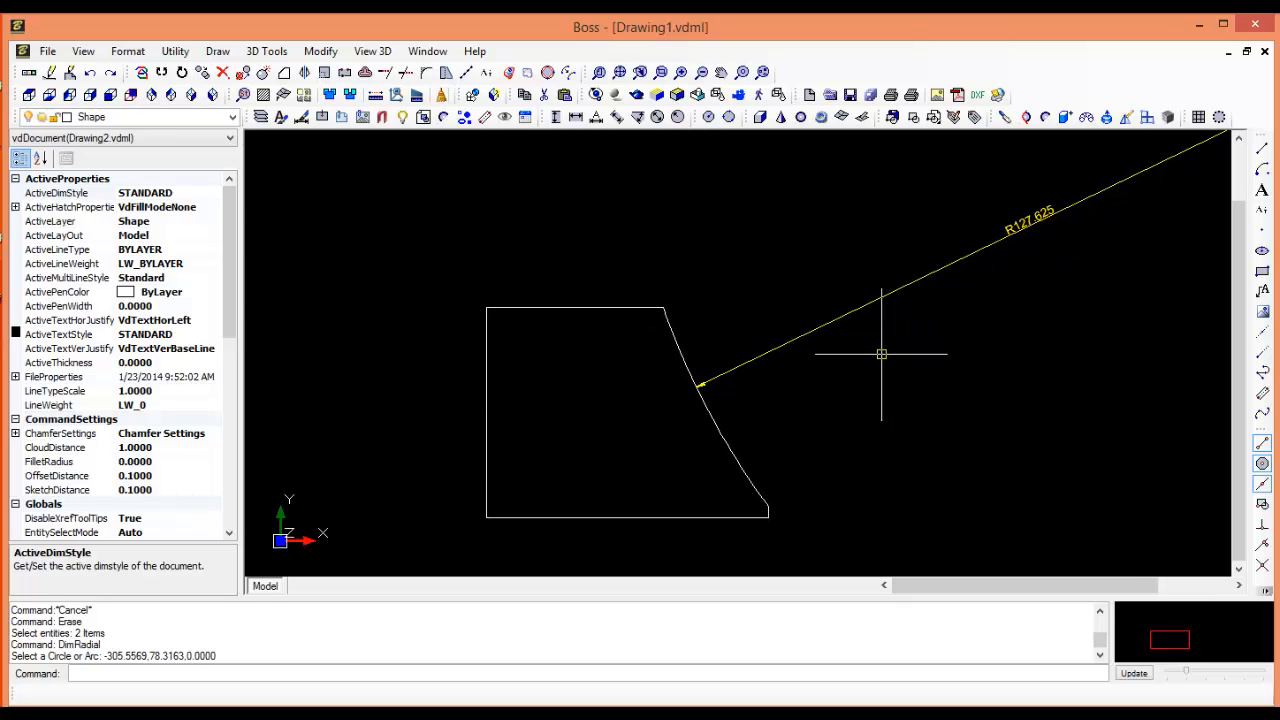
{"action": "mouse_move", "coordinate": [680, 430]}
{"action": "middle_mouse_down"}
{"action": "mouse_move", "coordinate": [657, 420]}
{"action": "mouse_move", "coordinate": [657, 376]}
{"action": "middle_mouse_up"}
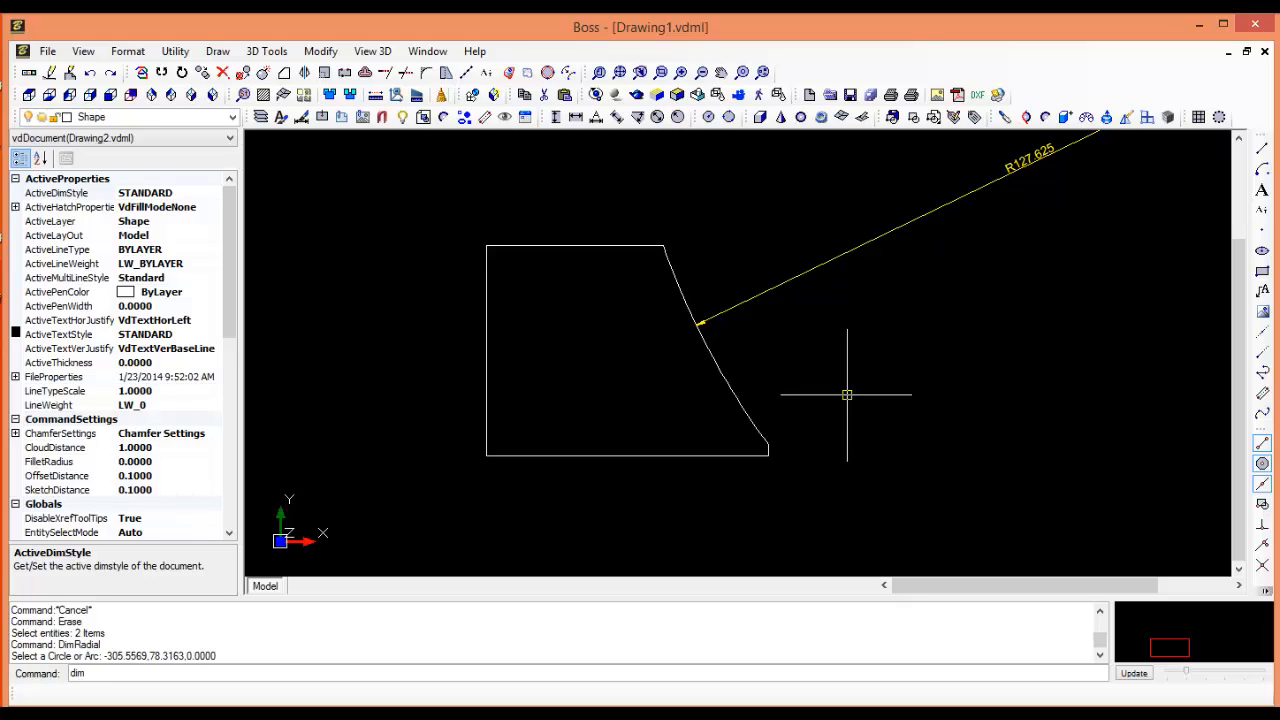
{"action": "key", "text": "Return"}
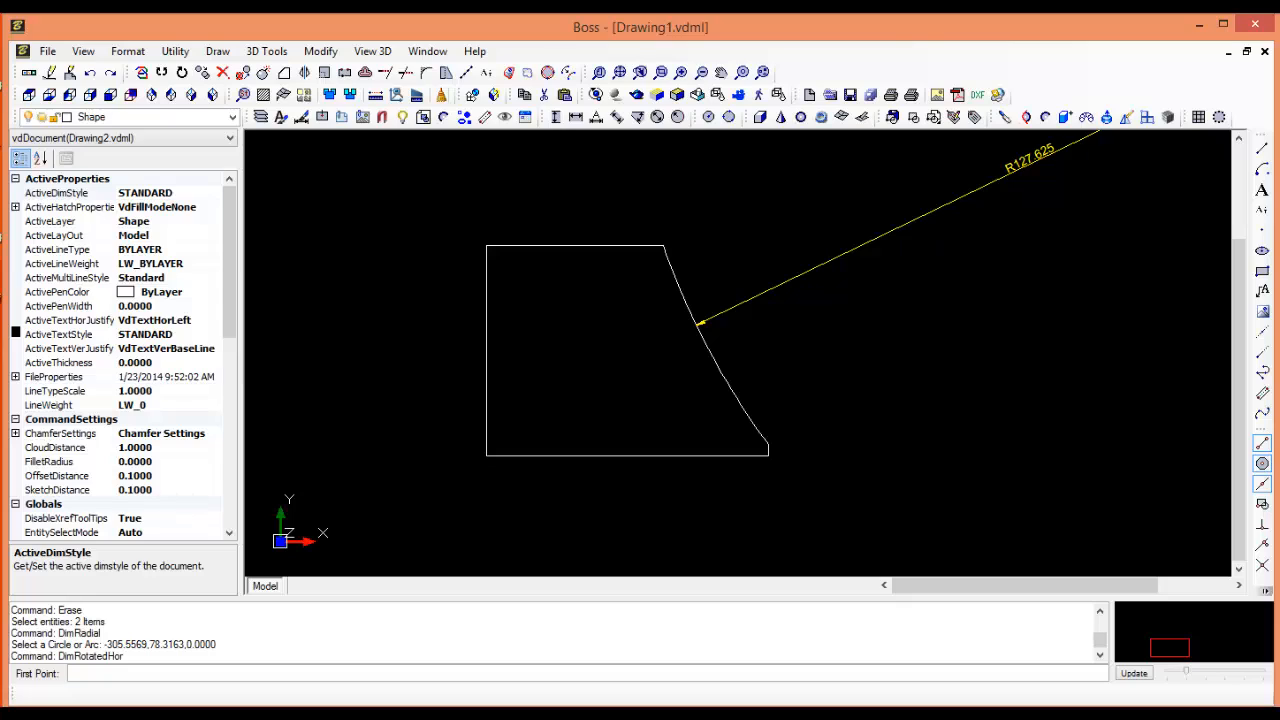
{"action": "left_click", "coordinate": [486, 455]}
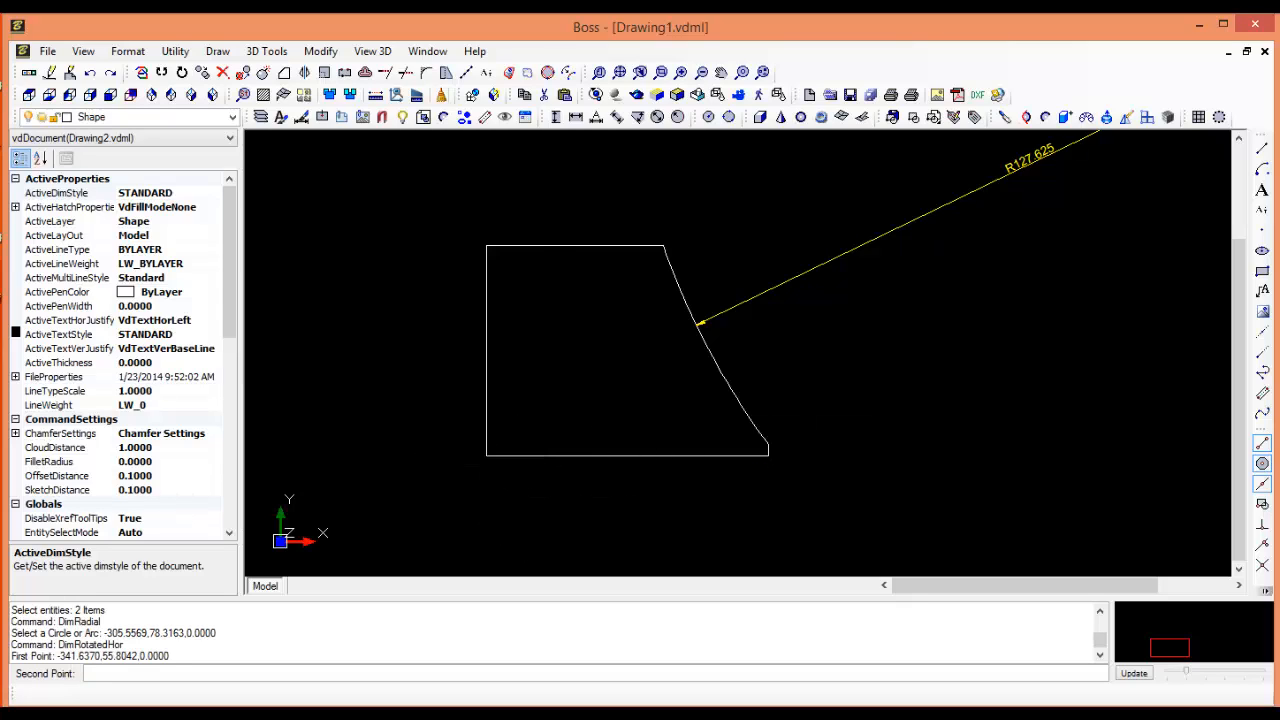
{"action": "left_click", "coordinate": [769, 458]}
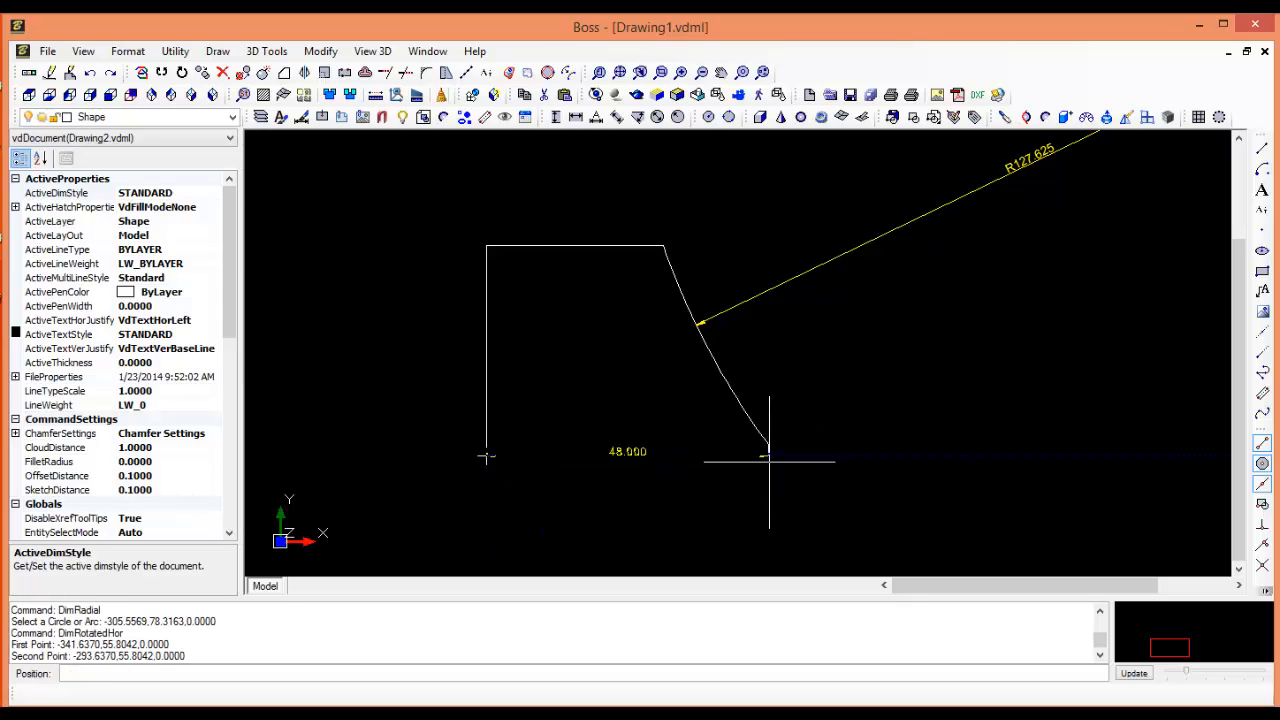
{"action": "left_click", "coordinate": [764, 500]}
- Add a horizontal dimension across the cabinet's upper edge, placed just above the outline
{"action": "scroll", "coordinate": [627, 480], "scroll_direction": "down", "scroll_amount": 1}
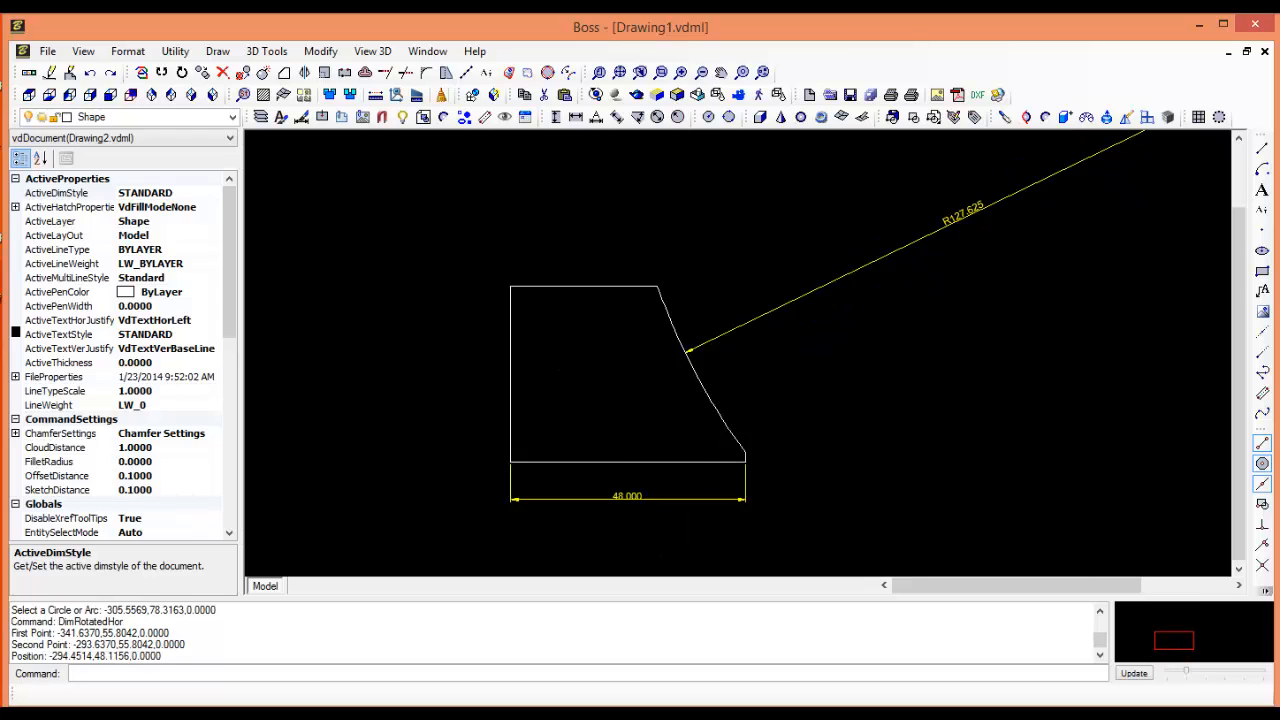
{"action": "scroll", "coordinate": [629, 491], "scroll_direction": "up", "scroll_amount": 4}
{"action": "middle_click_drag", "start_coordinate": [631, 376], "coordinate": [640, 411]}
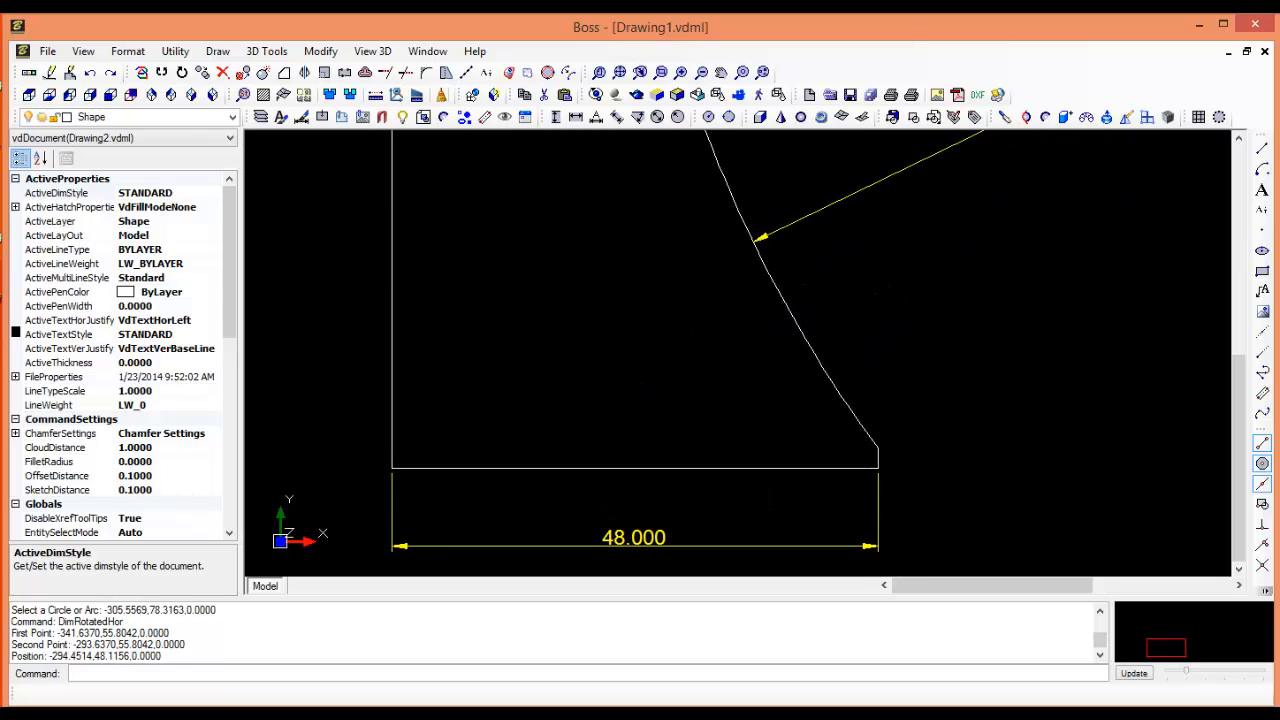
{"action": "scroll", "coordinate": [643, 423], "scroll_direction": "down", "scroll_amount": 1}
{"action": "scroll", "coordinate": [627, 337], "scroll_direction": "down", "scroll_amount": 1}
{"action": "middle_click_drag", "start_coordinate": [627, 337], "coordinate": [619, 353]}
{"action": "key", "text": "Return"}
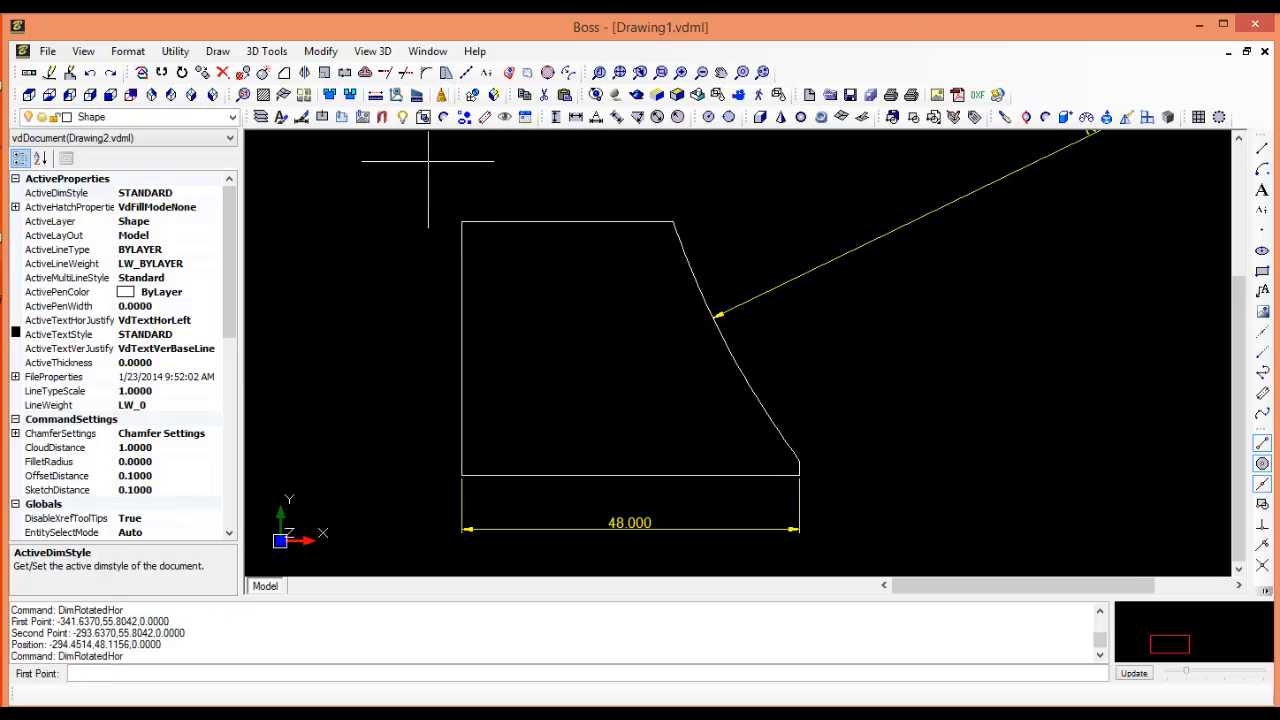
{"action": "left_click", "coordinate": [461, 220]}
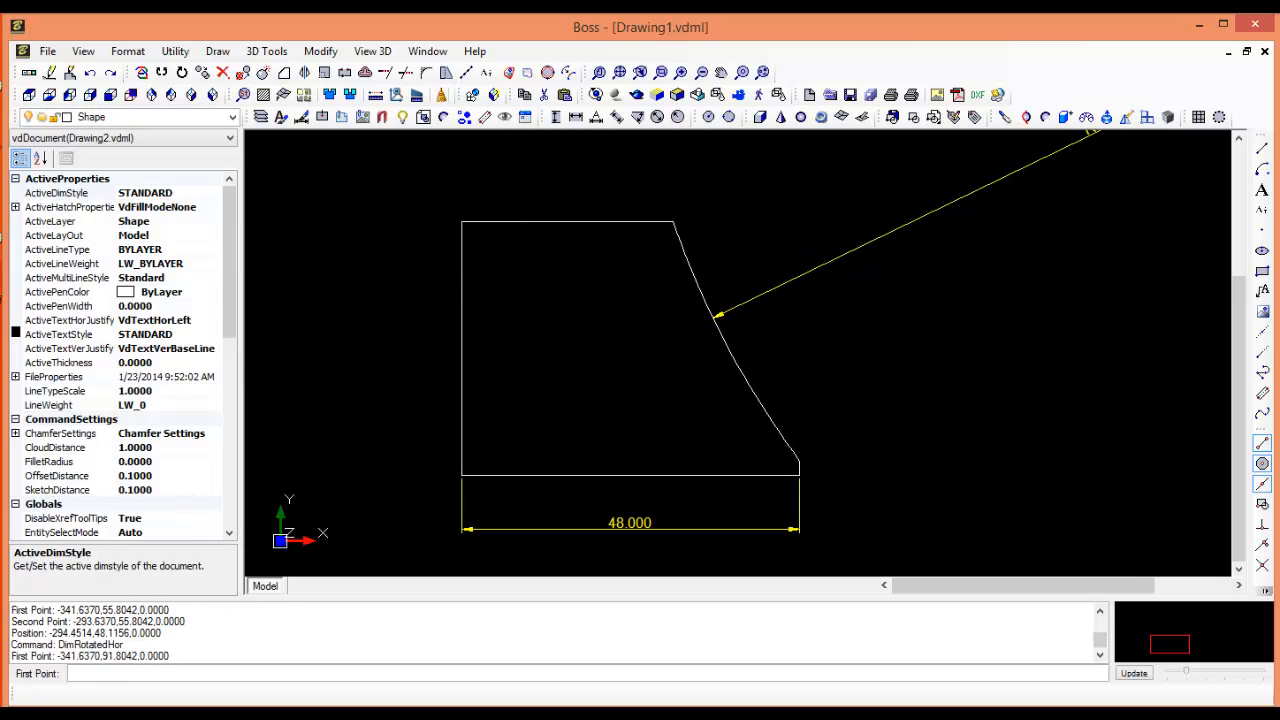
{"action": "left_click", "coordinate": [673, 220]}
{"action": "left_click", "coordinate": [668, 188]}
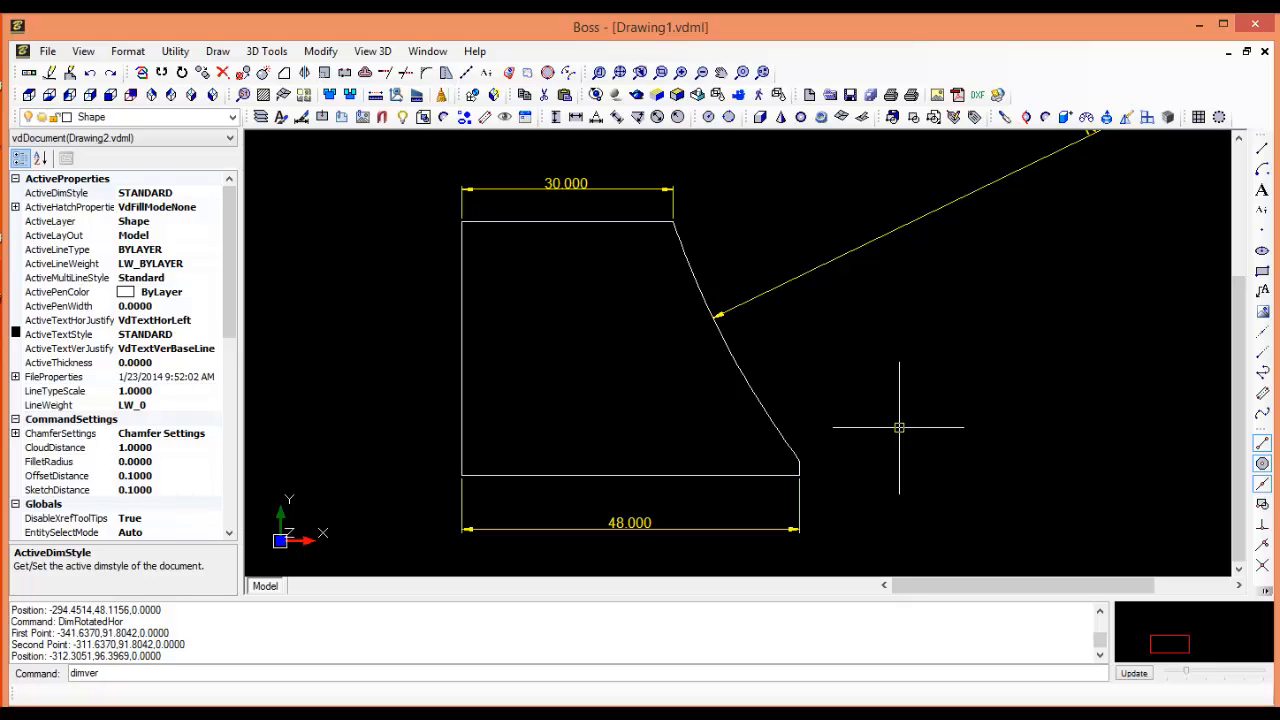
- Add a vertical dimension to the short segment at the cabinet's lower-right corner, placed to the right of the outline
{"action": "key", "text": "Return"}
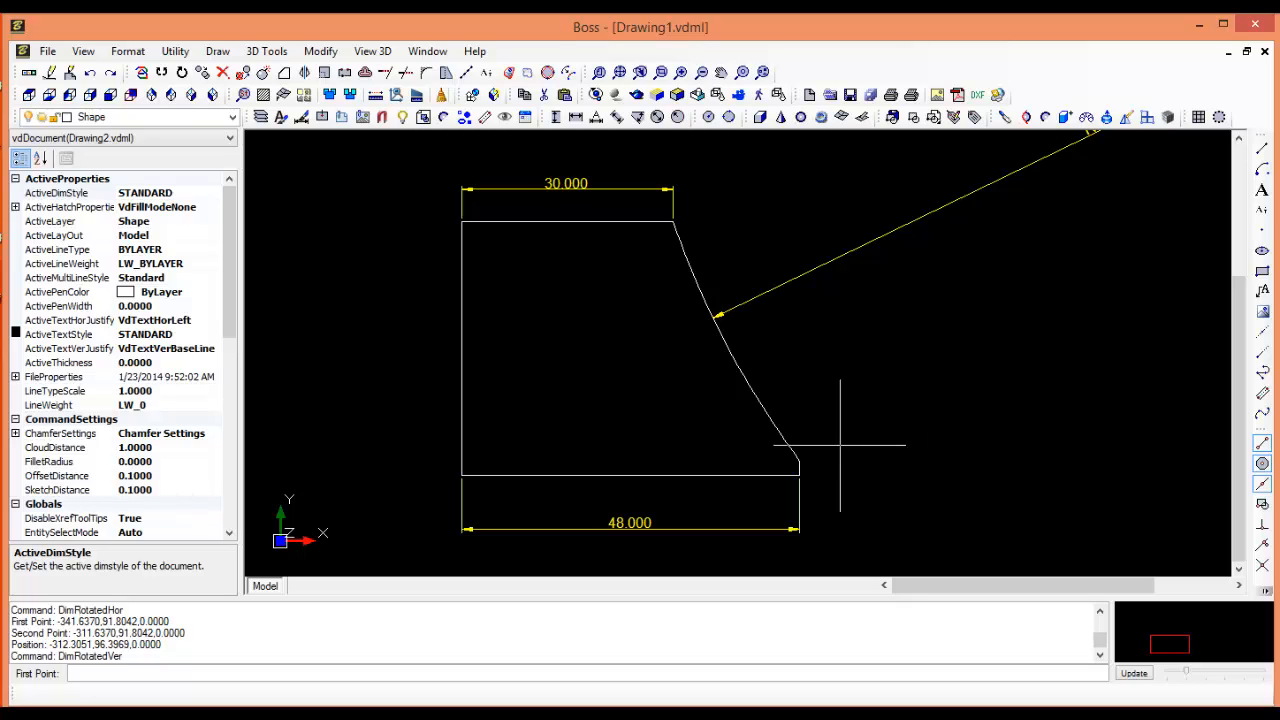
{"action": "left_click", "coordinate": [799, 474]}
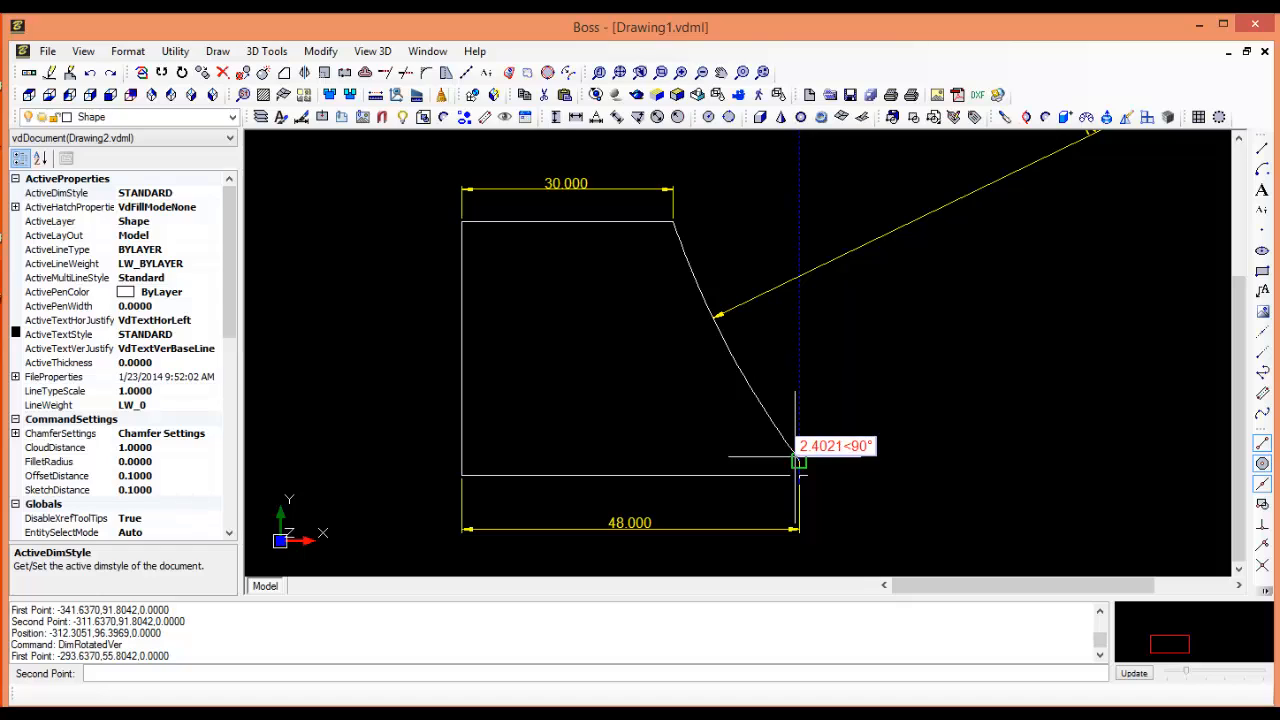
{"action": "left_click", "coordinate": [799, 459]}
{"action": "left_click", "coordinate": [913, 456]}
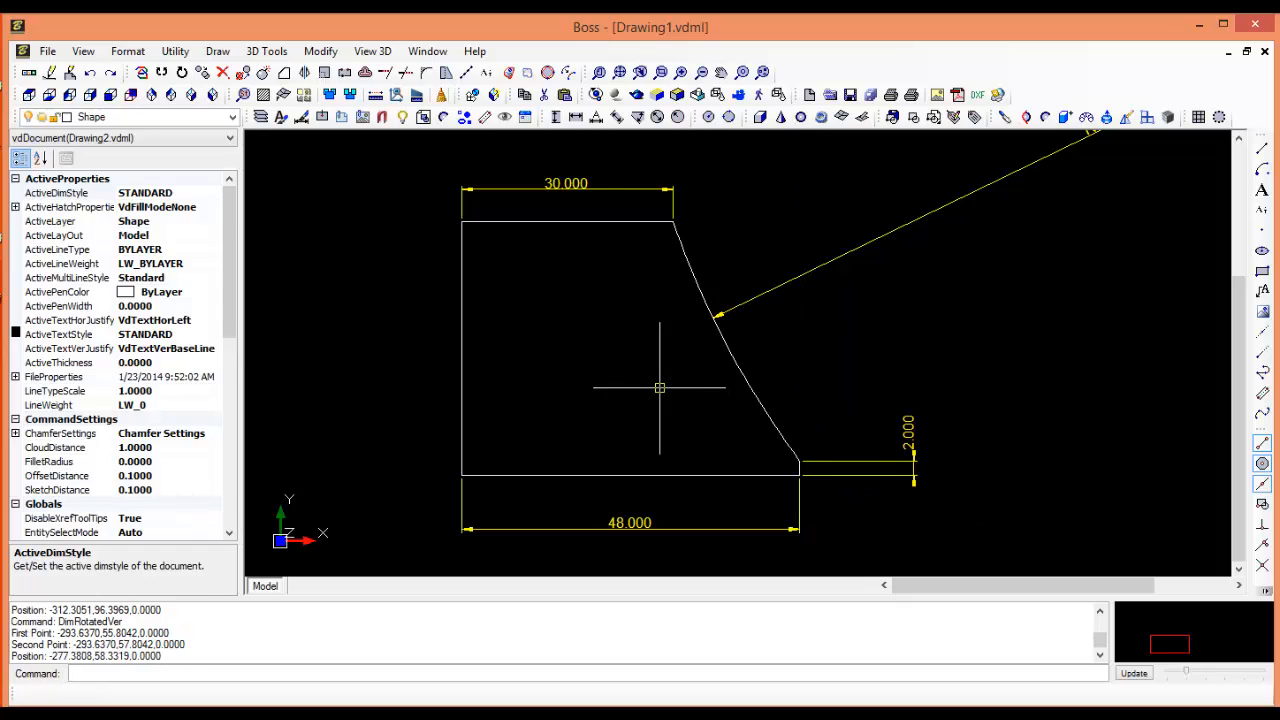
- Add a vertical dimension to the cabinet's full left edge, placed to the left of the outline
{"action": "key", "text": "Return"}
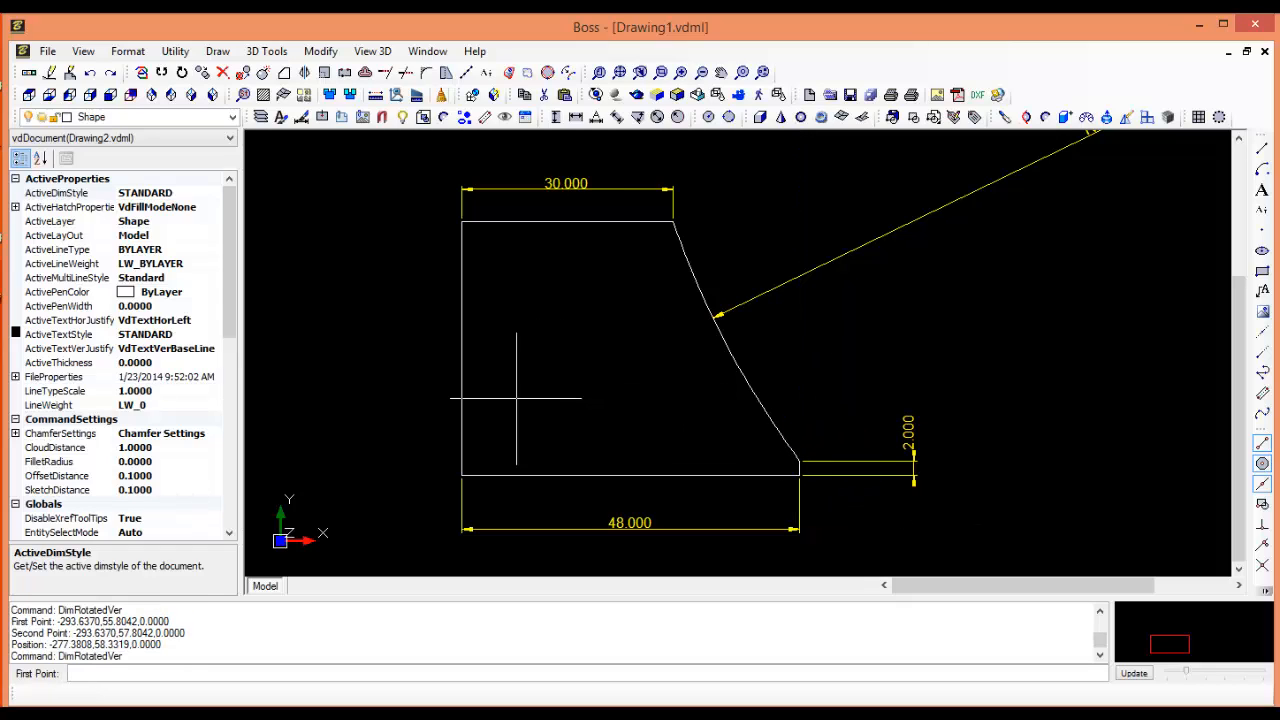
{"action": "left_click", "coordinate": [461, 475]}
{"action": "left_click", "coordinate": [461, 221]}
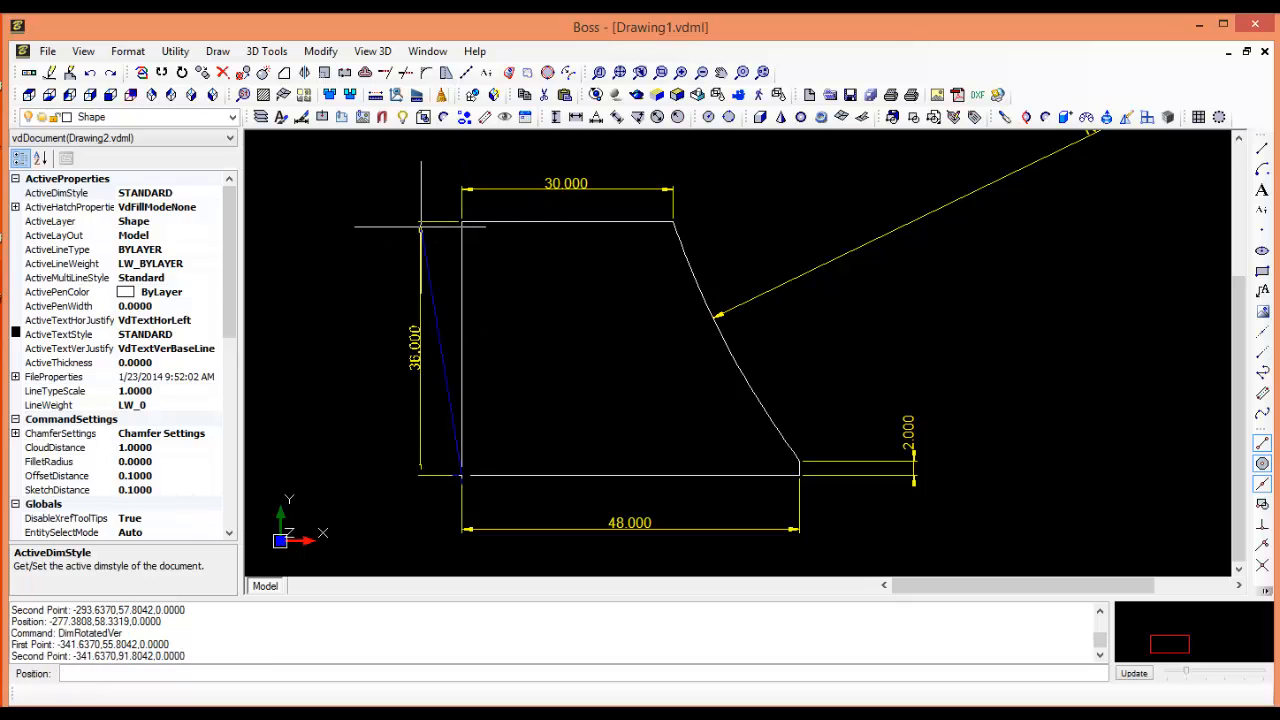
{"action": "left_click", "coordinate": [404, 227]}
{"action": "mouse_move", "coordinate": [634, 369]}
{"action": "middle_mouse_down"}
{"action": "mouse_move", "coordinate": [634, 335]}
{"action": "mouse_move", "coordinate": [613, 383]}
{"action": "mouse_move", "coordinate": [589, 383]}
{"action": "mouse_move", "coordinate": [635, 354]}
{"action": "mouse_move", "coordinate": [648, 386]}
{"action": "middle_mouse_up"}
{"action": "scroll", "coordinate": [614, 393], "scroll_direction": "down", "scroll_amount": 1}
{"action": "scroll", "coordinate": [614, 394], "scroll_direction": "up", "scroll_amount": 2}
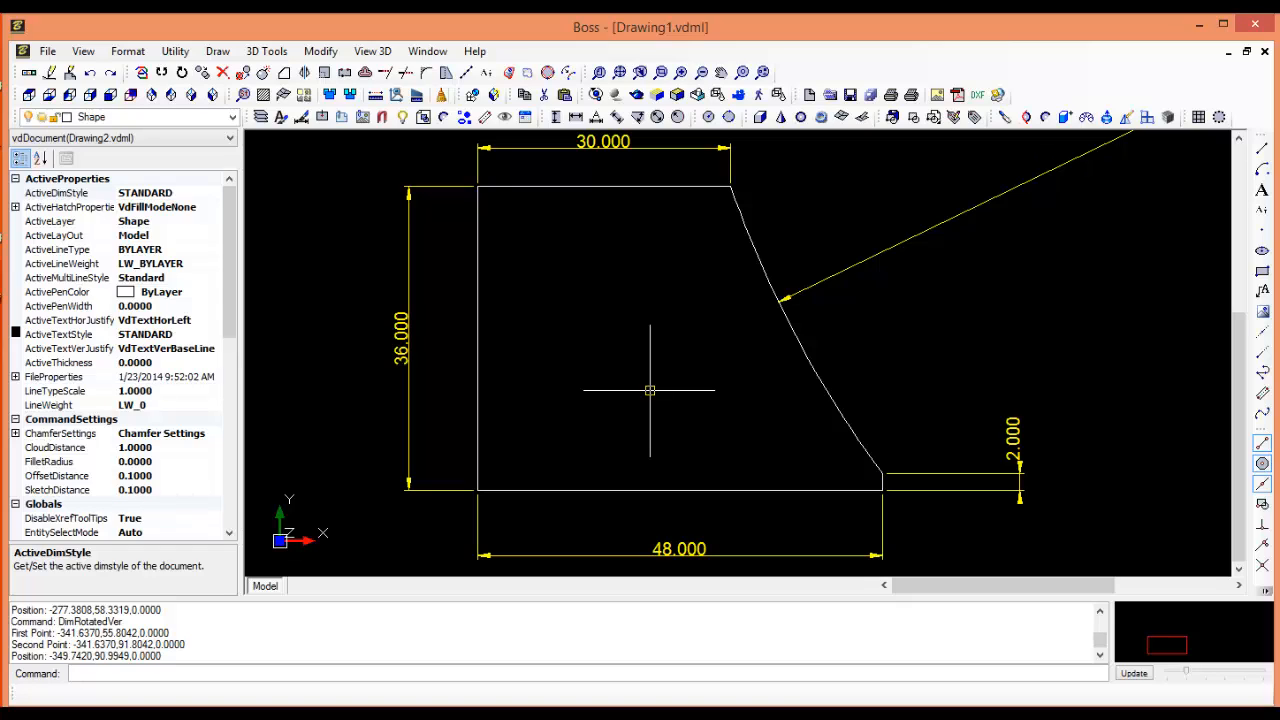
{"action": "key", "text": "Escape"}
{"action": "key", "text": "Escape"}
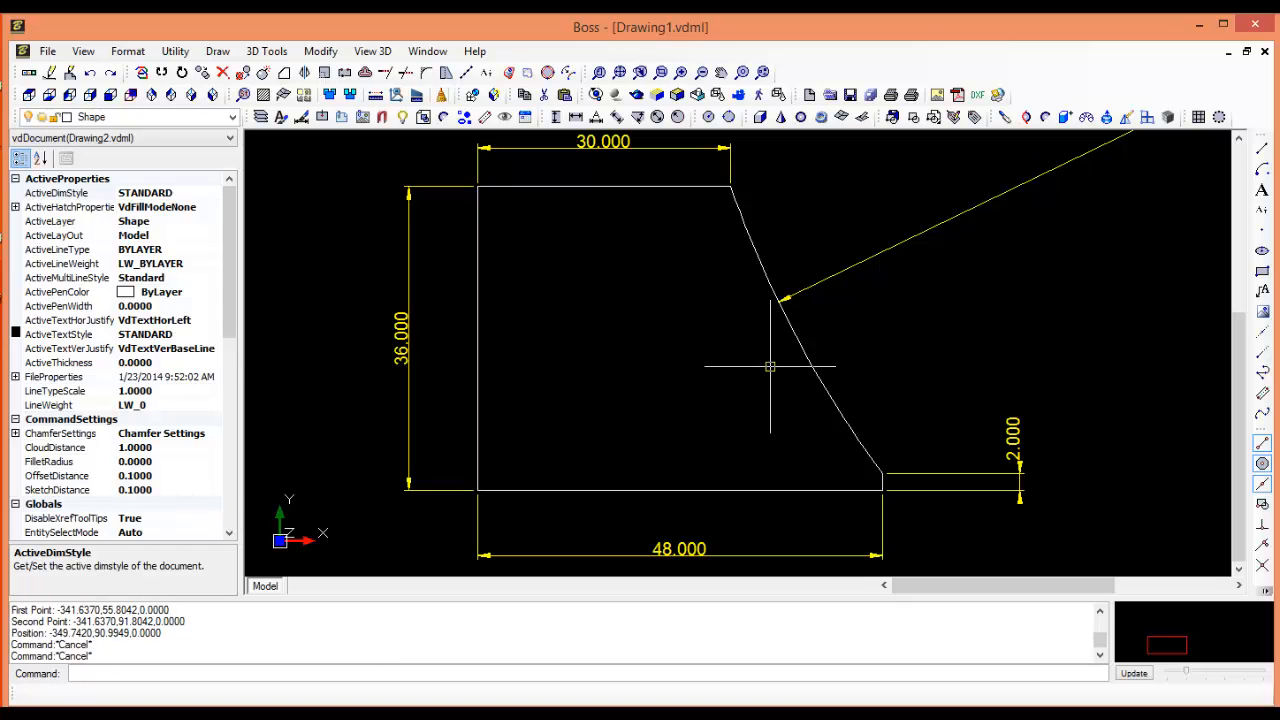
- Inspect the properties of the curved side and of the straight-edged part of the outline separately
{"action": "left_click", "coordinate": [801, 350]}
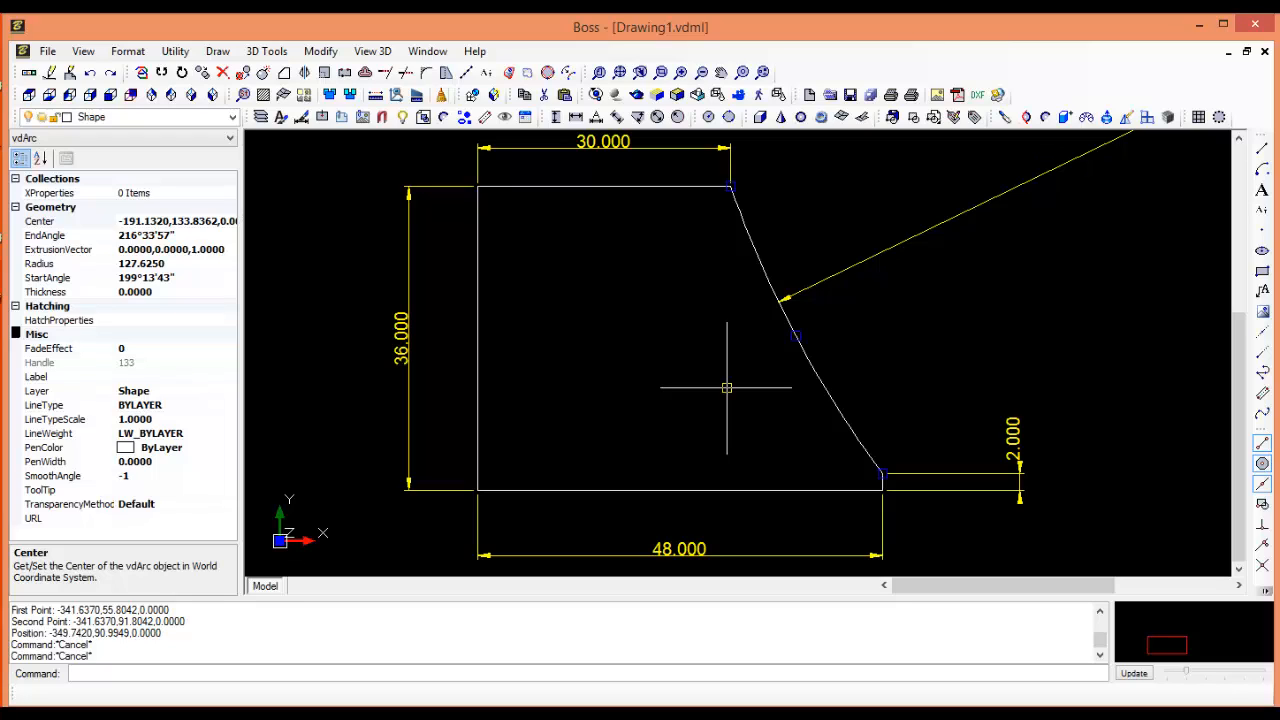
{"action": "key", "text": "Escape"}
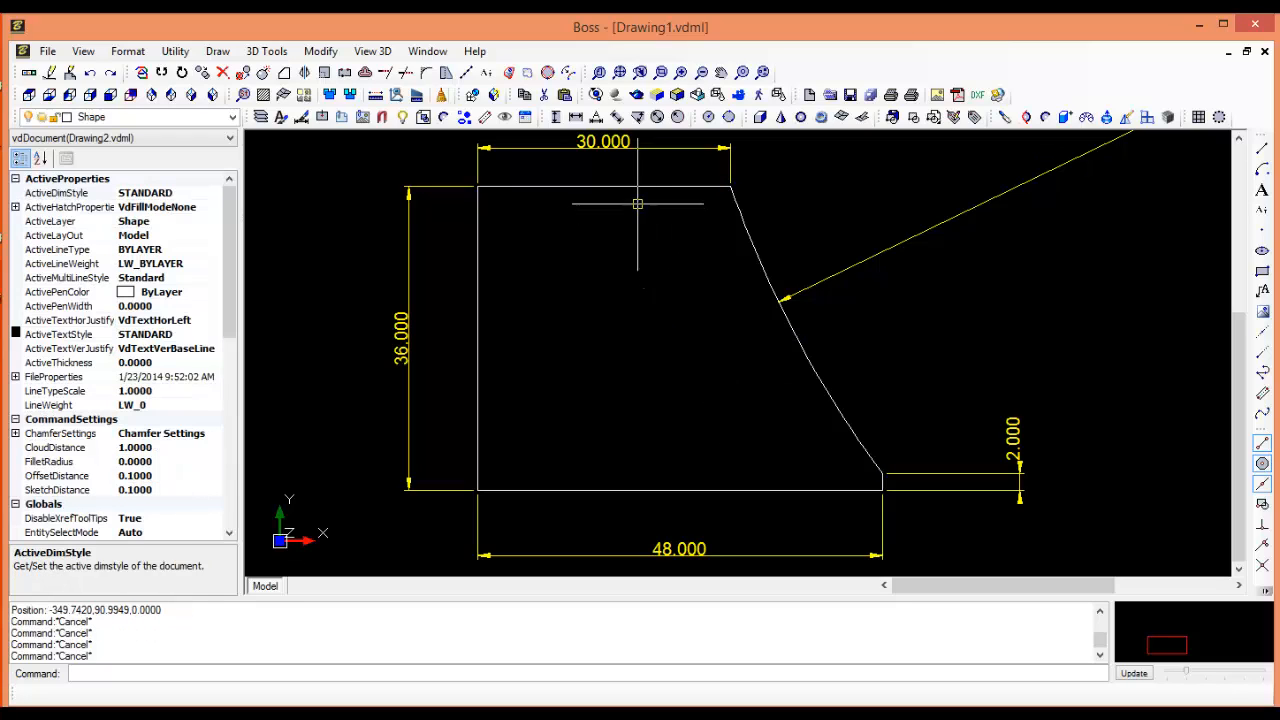
{"action": "left_click", "coordinate": [636, 190]}
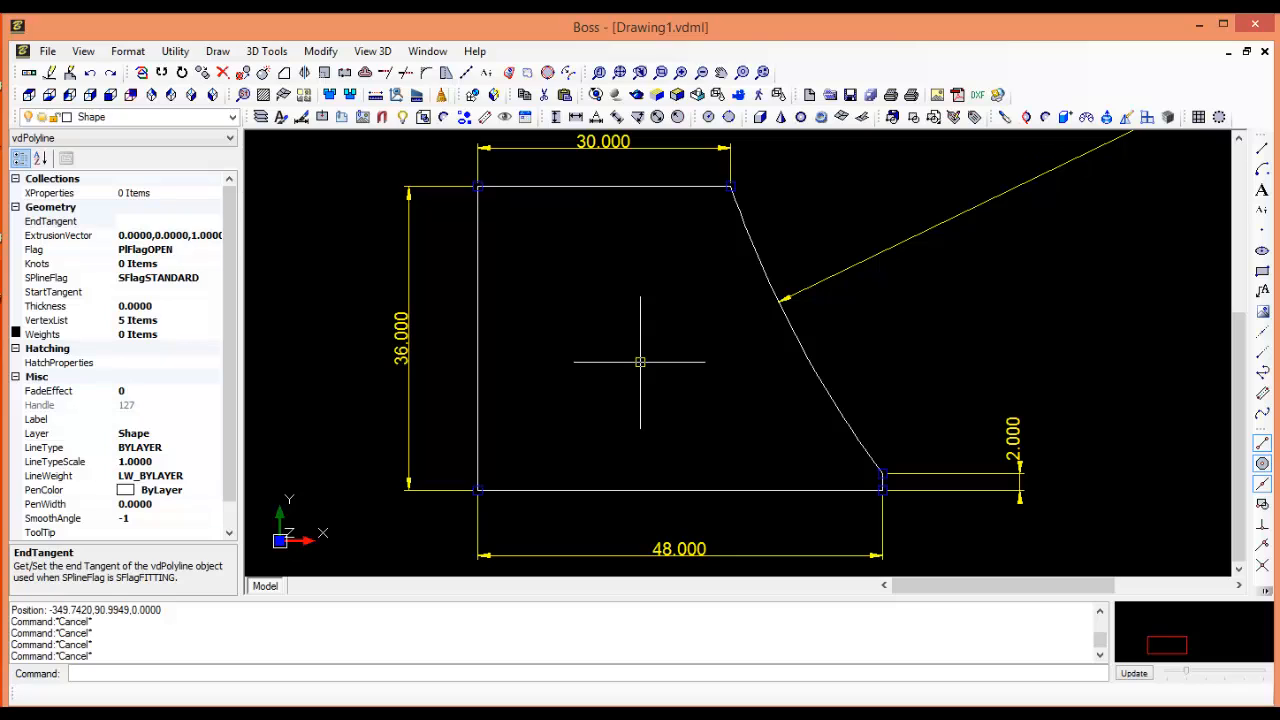
{"action": "key", "text": "Escape"}
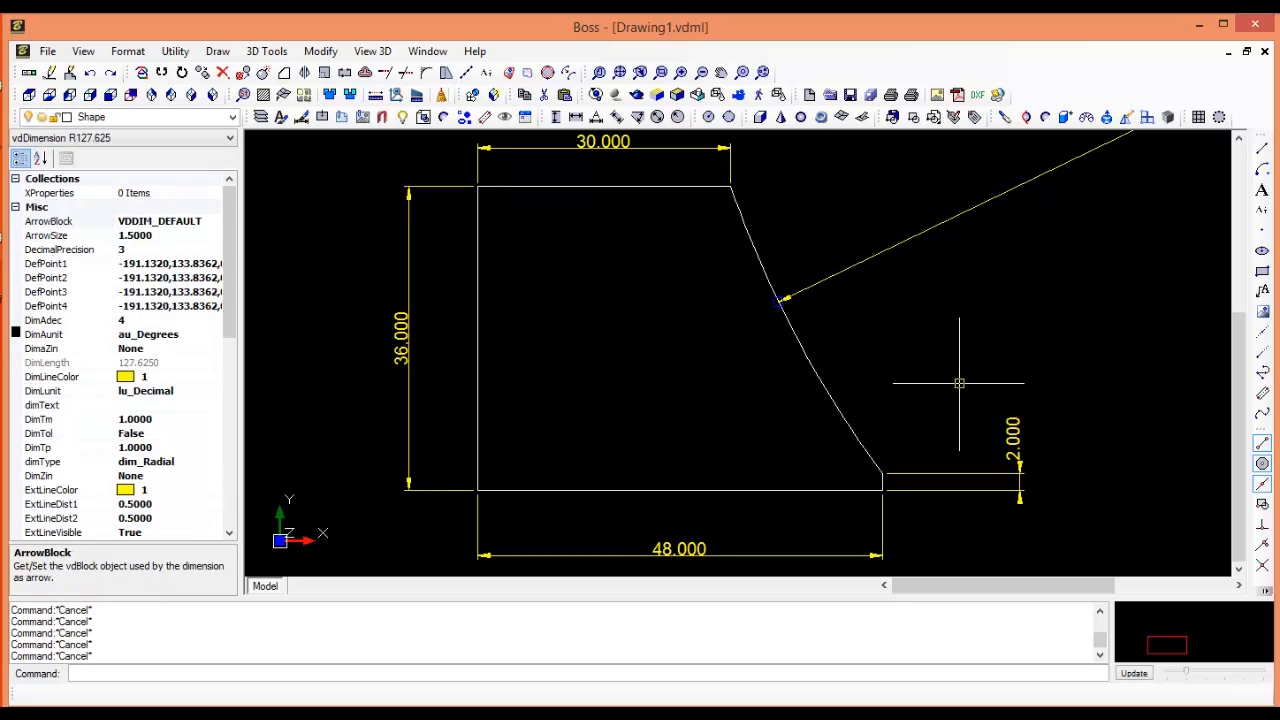
- Delete the radial dimension and all four linear dimensions around the cabinet outline
{"action": "left_click", "coordinate": [957, 472]}
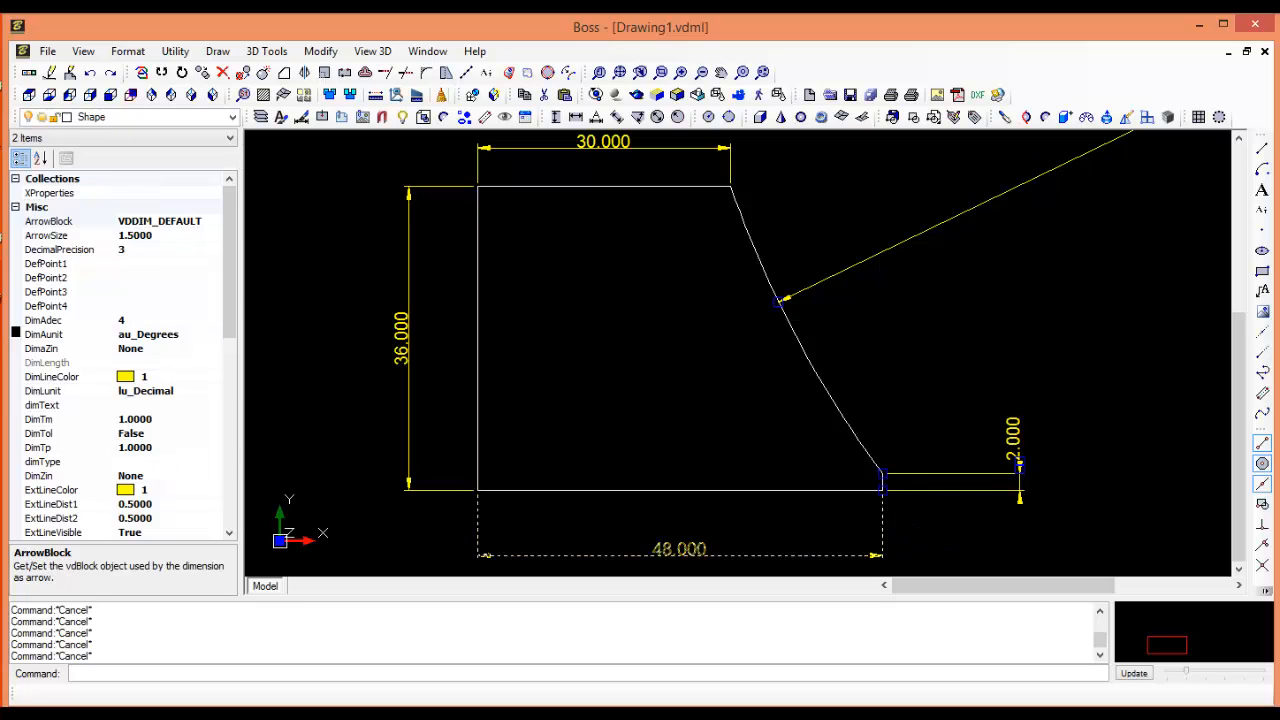
{"action": "left_click", "coordinate": [450, 491]}
{"action": "left_click", "coordinate": [443, 490]}
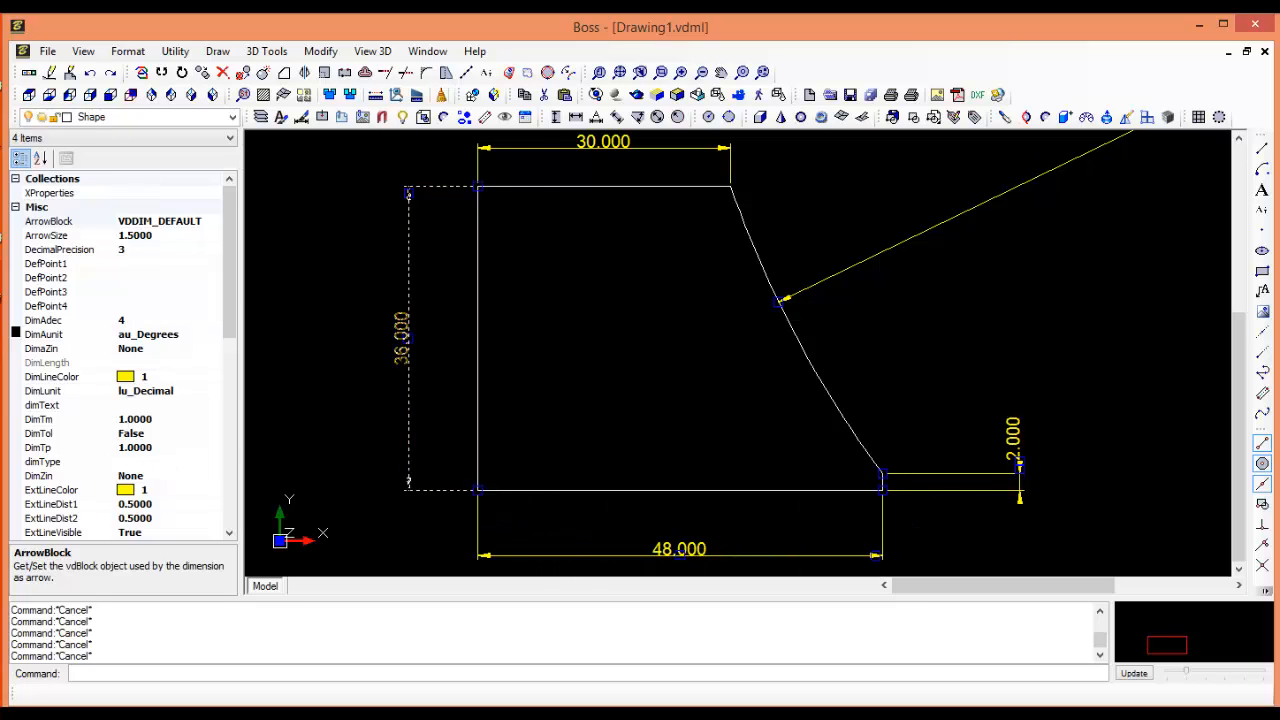
{"action": "left_click", "coordinate": [576, 149]}
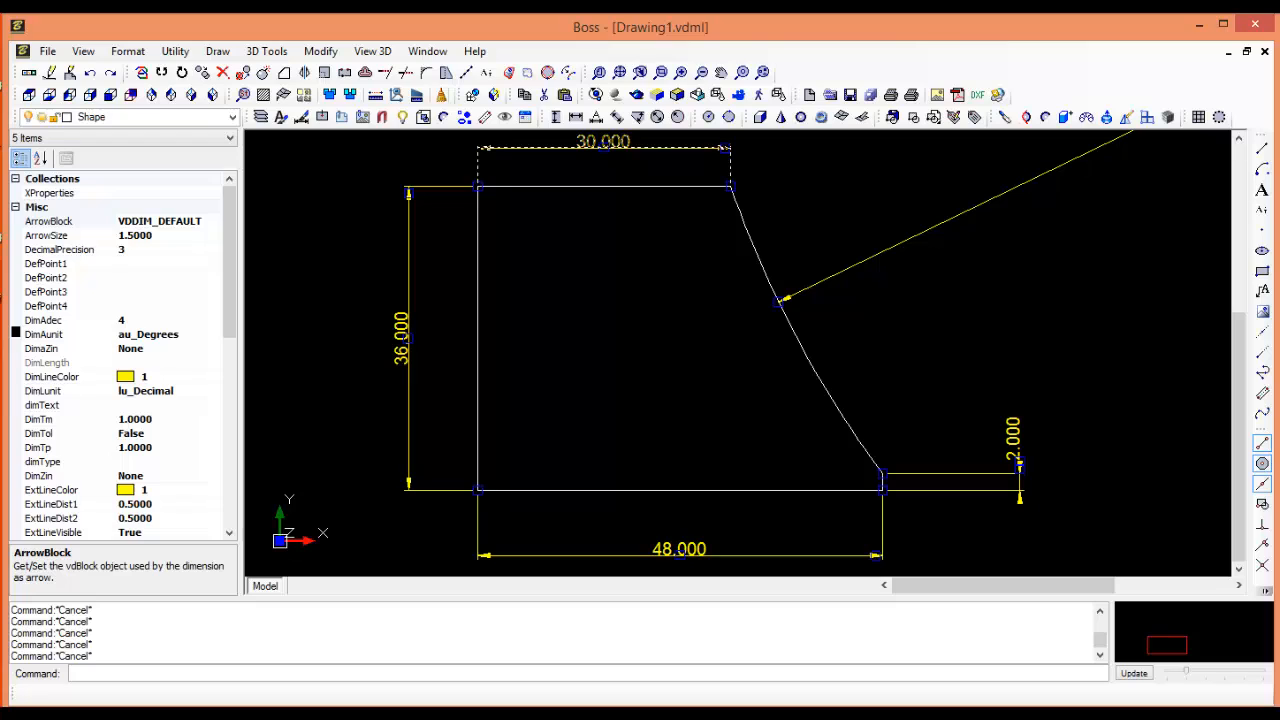
{"action": "key", "text": "Delete"}
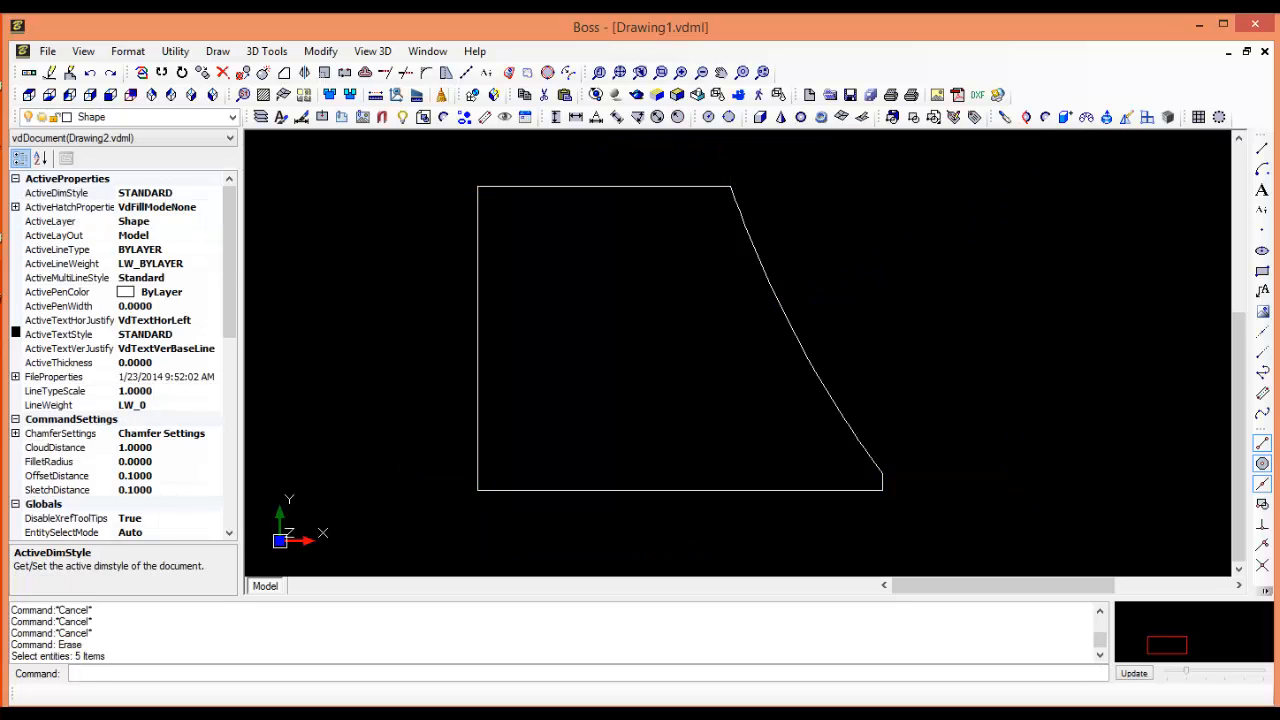
- Join the curved side and the straight-edged outline into one closed polyline with a tolerance of .01, and select the joined outline
{"action": "middle_click_drag", "start_coordinate": [556, 340], "coordinate": [569, 359]}
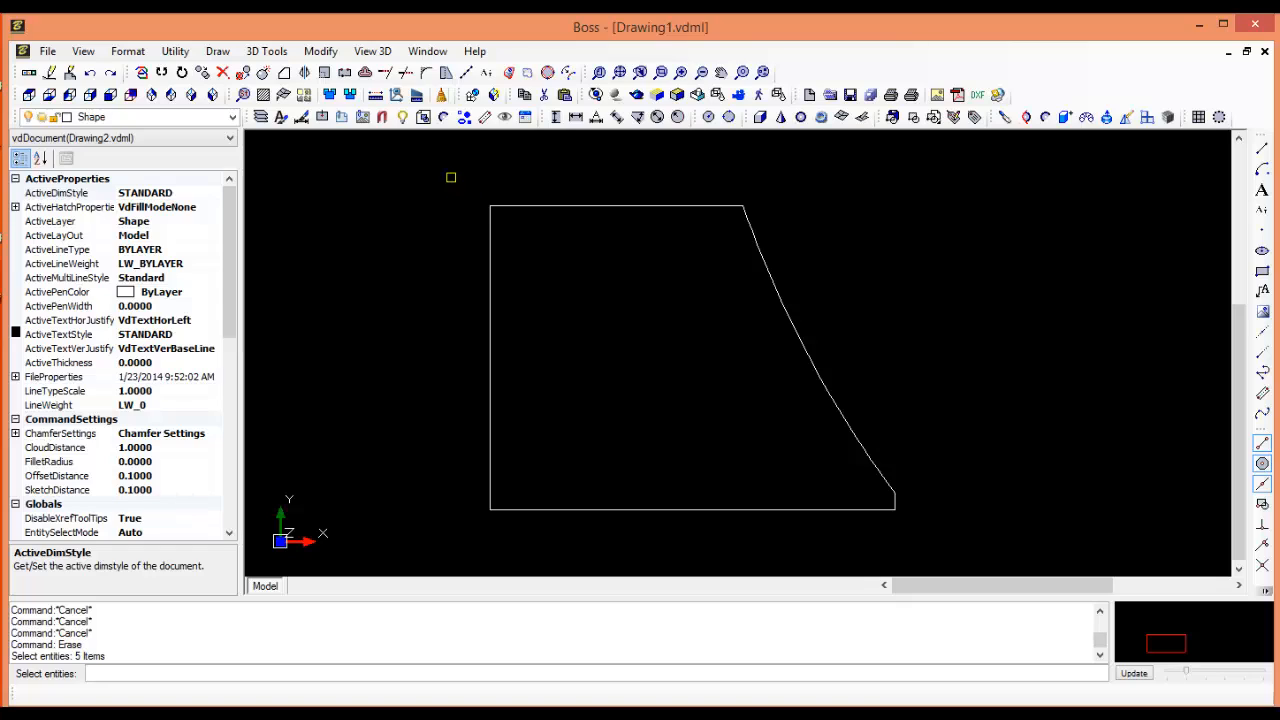
{"action": "left_click_drag", "start_coordinate": [451, 177], "coordinate": [971, 536]}
{"action": "key", "text": "Return"}
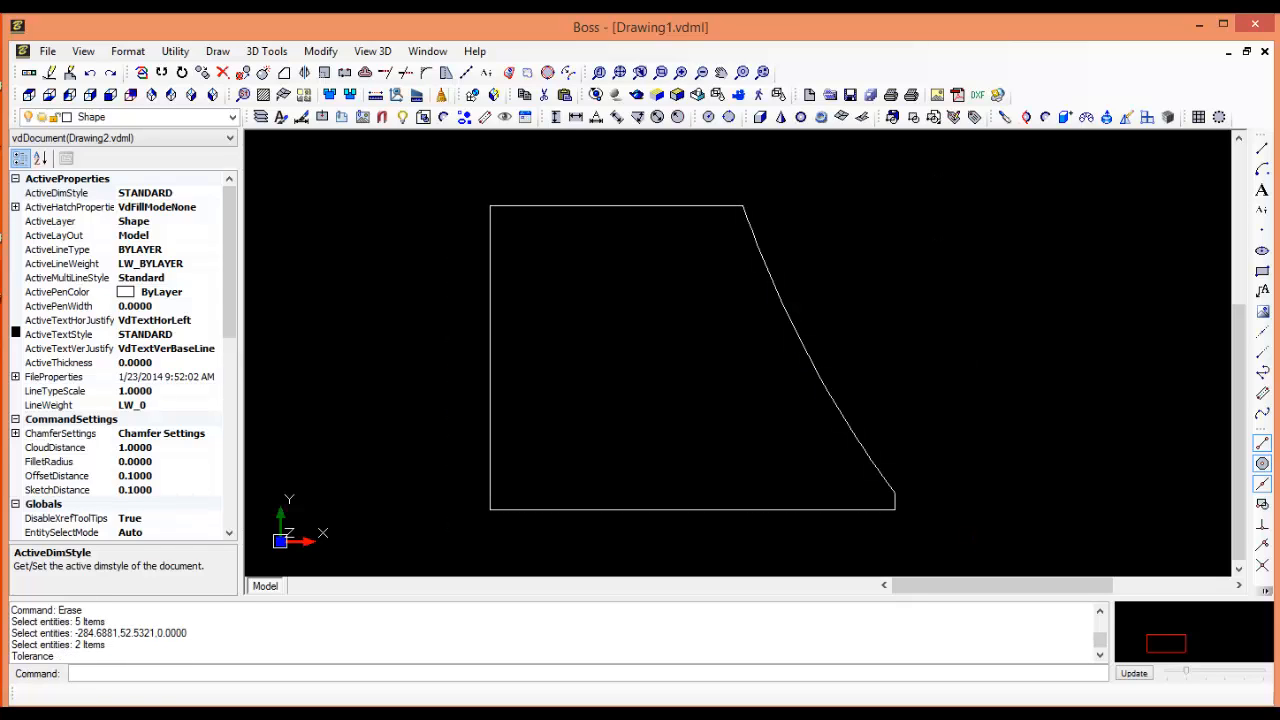
{"action": "type", "text": ".01"}
{"action": "key", "text": "Return"}
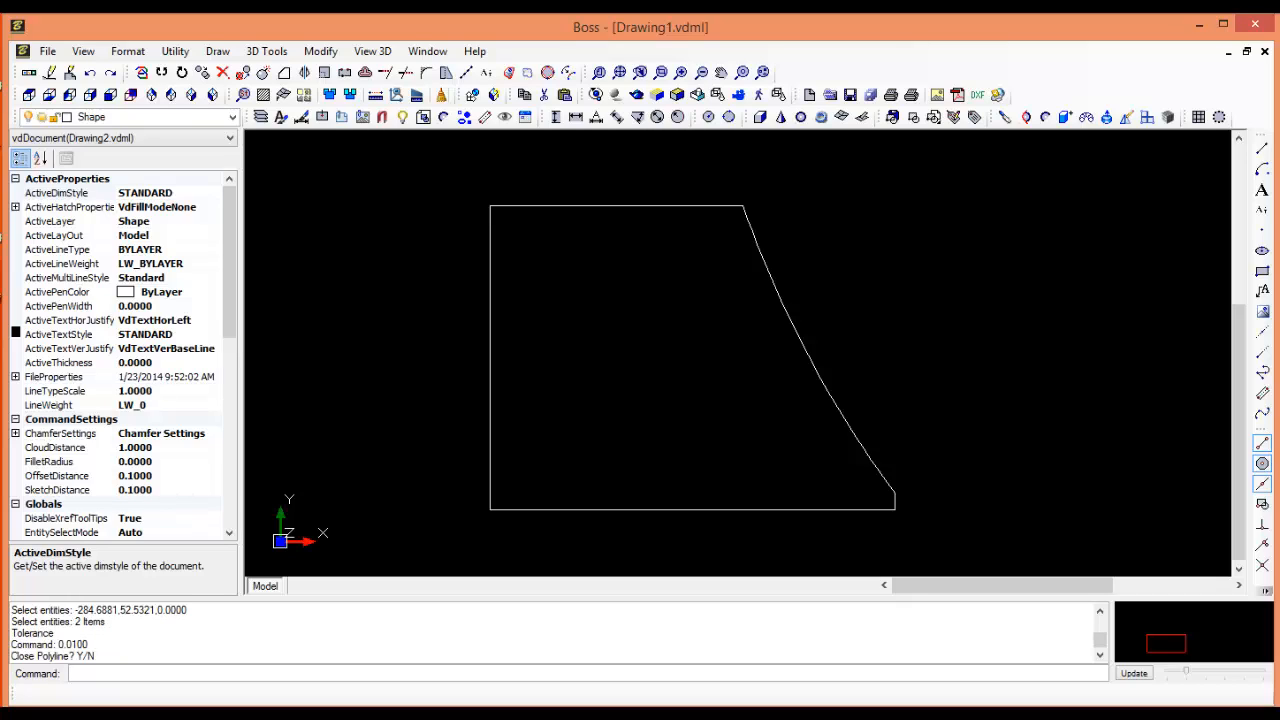
{"action": "type", "text": "y"}
{"action": "key", "text": "Return"}
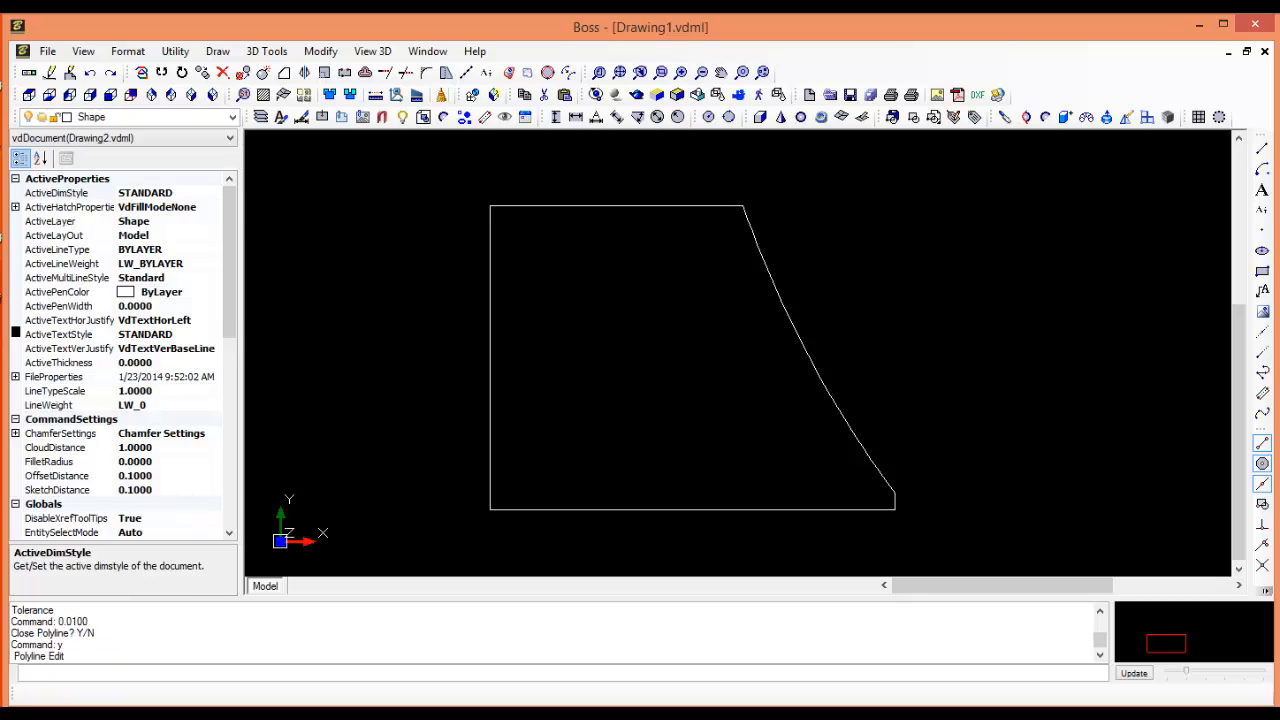
{"action": "left_click", "coordinate": [787, 310]}
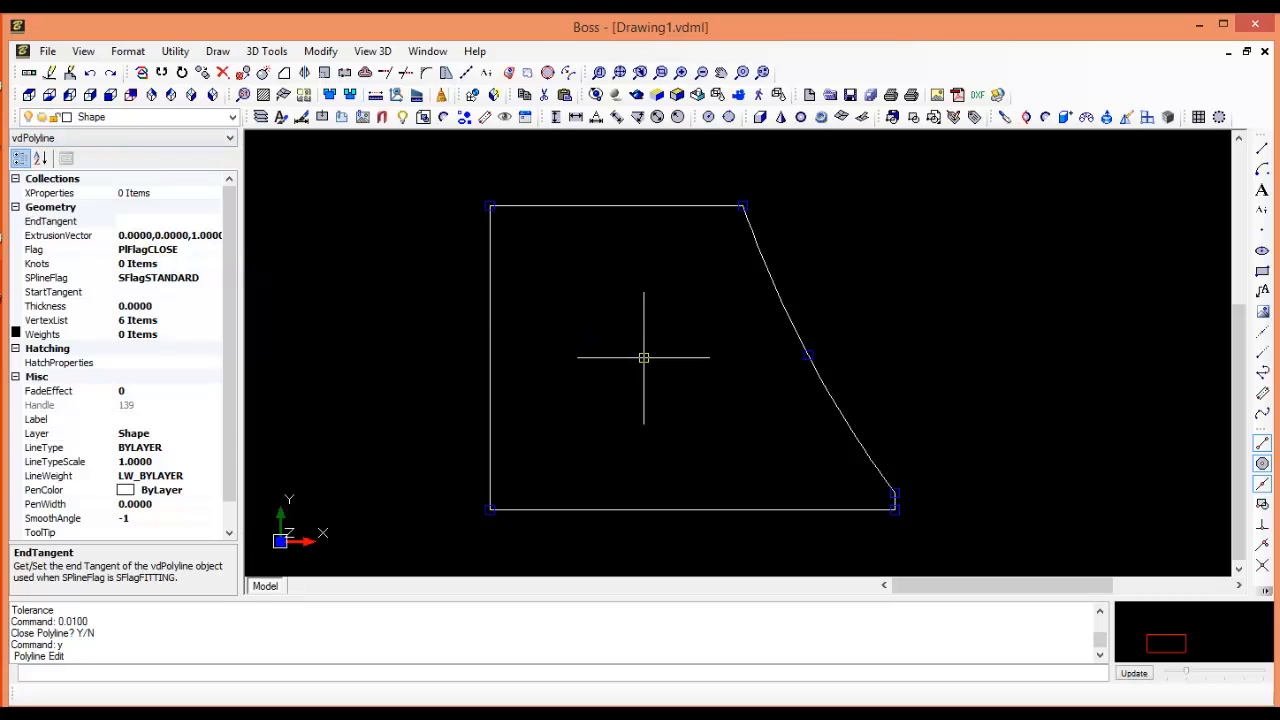
{"action": "middle_click_drag", "start_coordinate": [643, 357], "coordinate": [742, 329]}
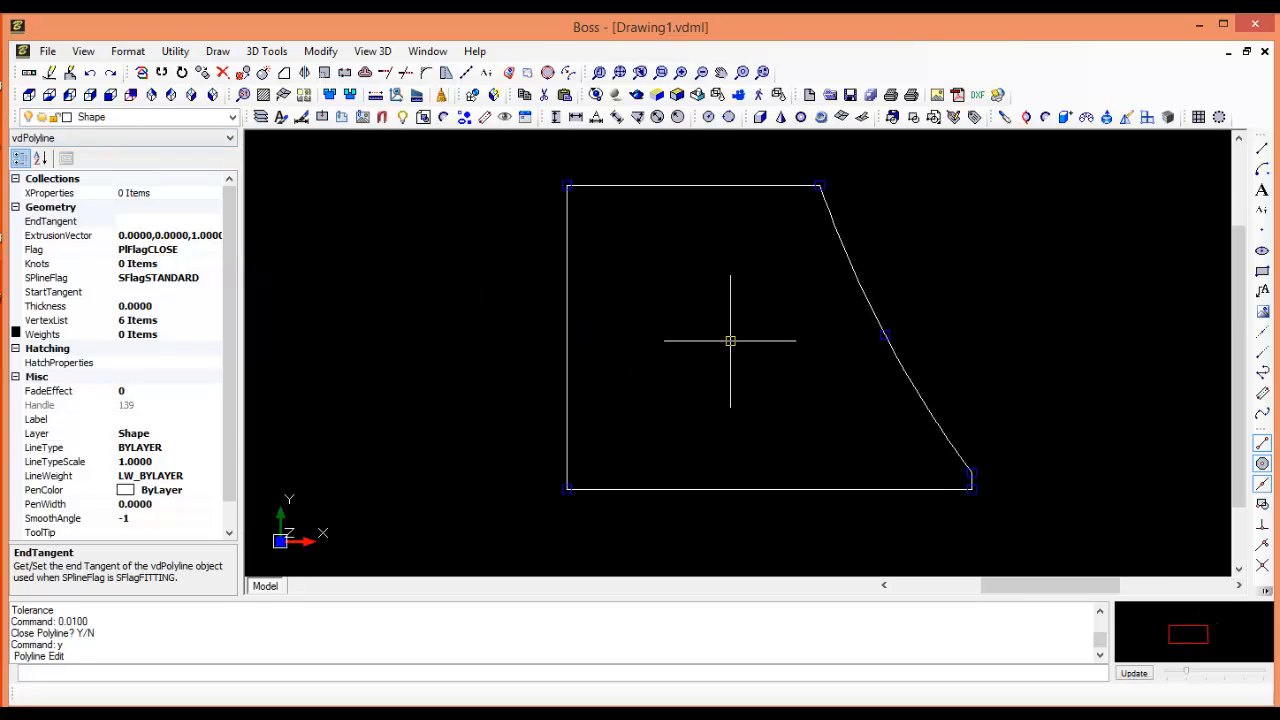